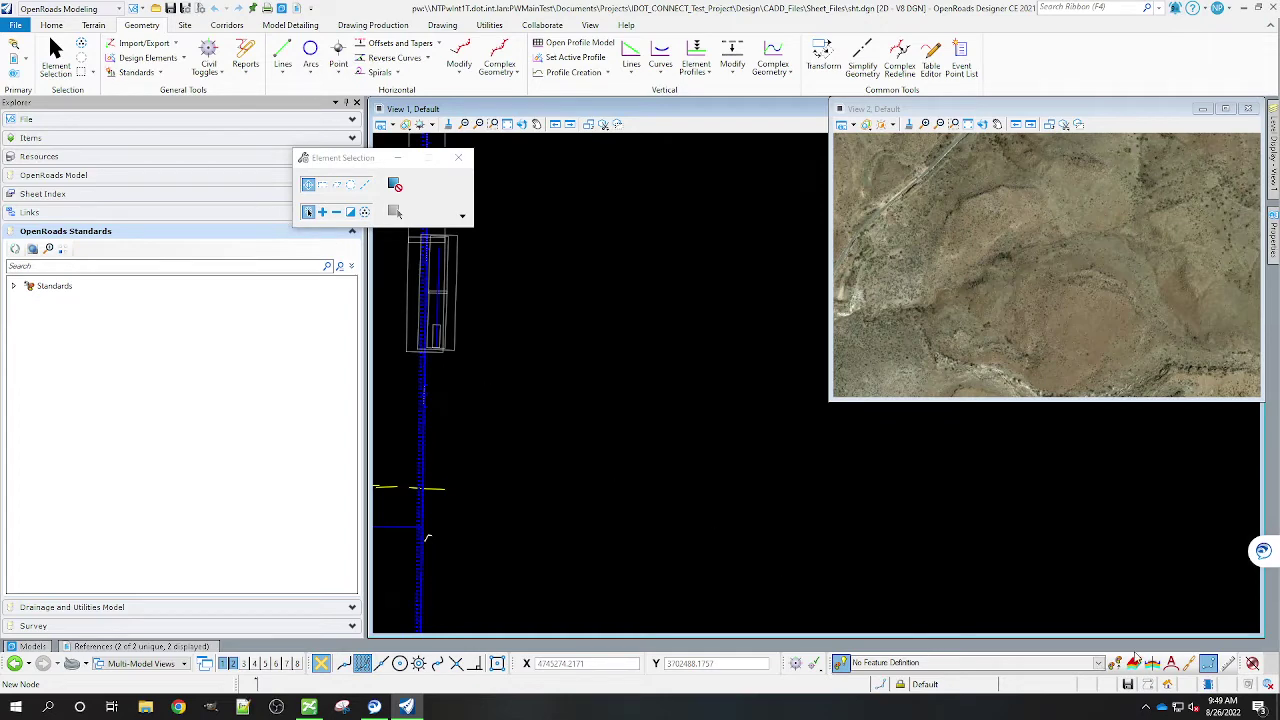
- From the status bar list, set the active feature definition to Alignment > Geom_Baseline
left_click(1100, 667)
left_click(159, 73)
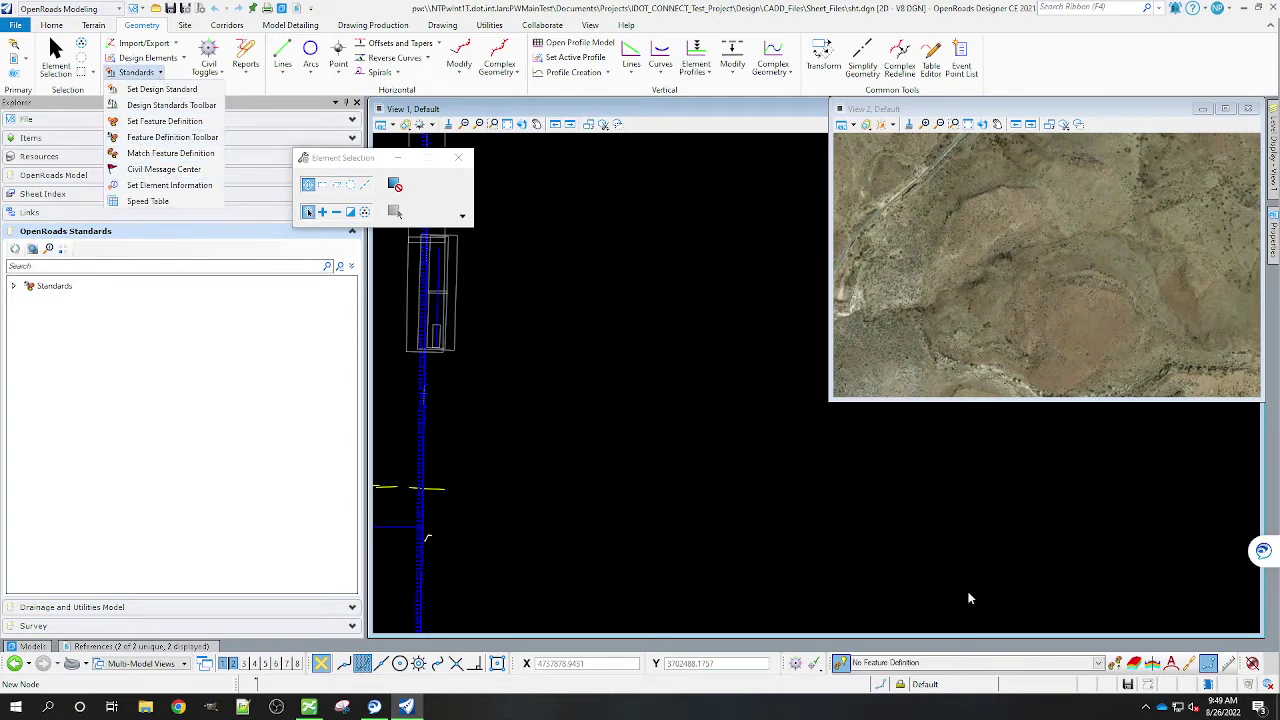
left_click(1100, 664)
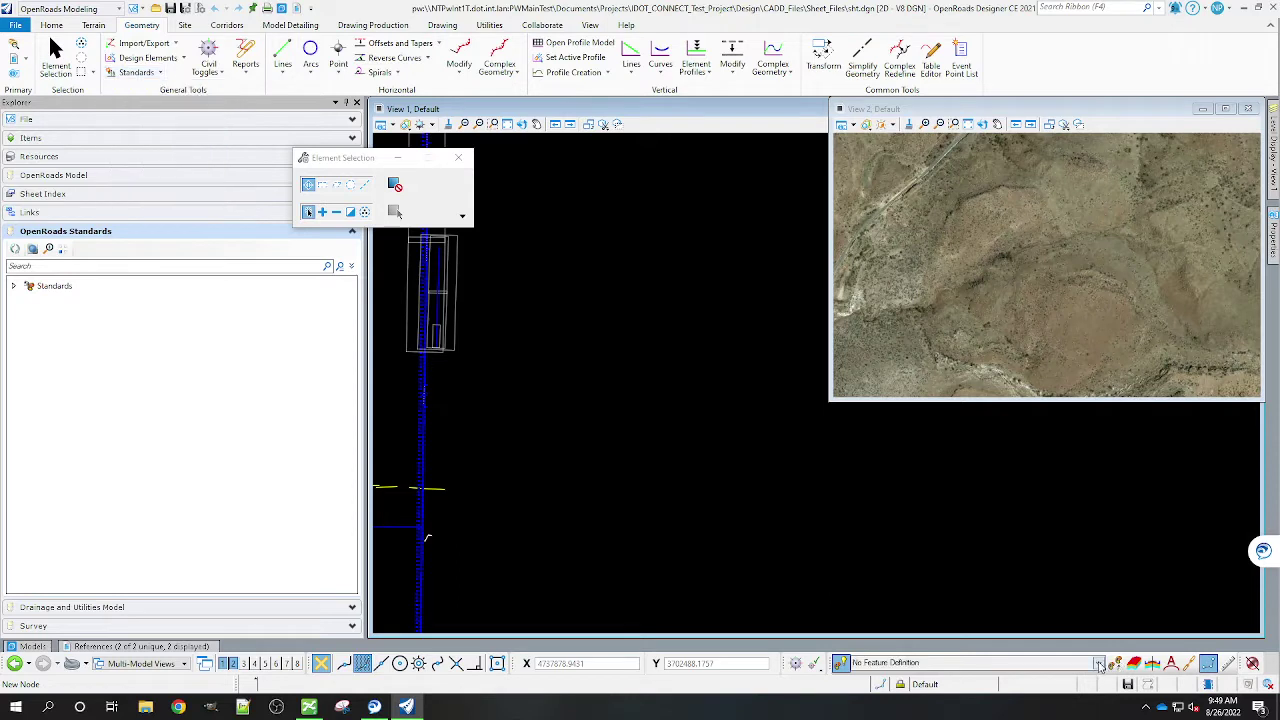
left_click(1100, 664)
left_click(857, 532)
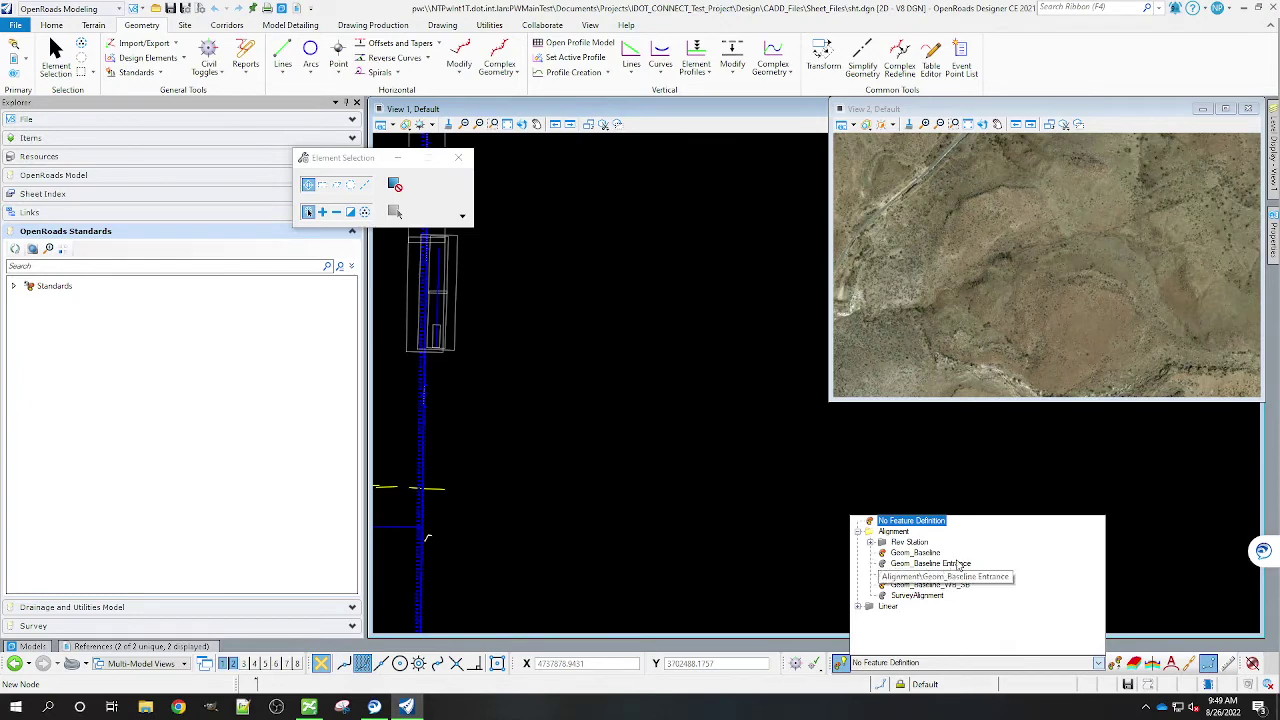
left_click(906, 553)
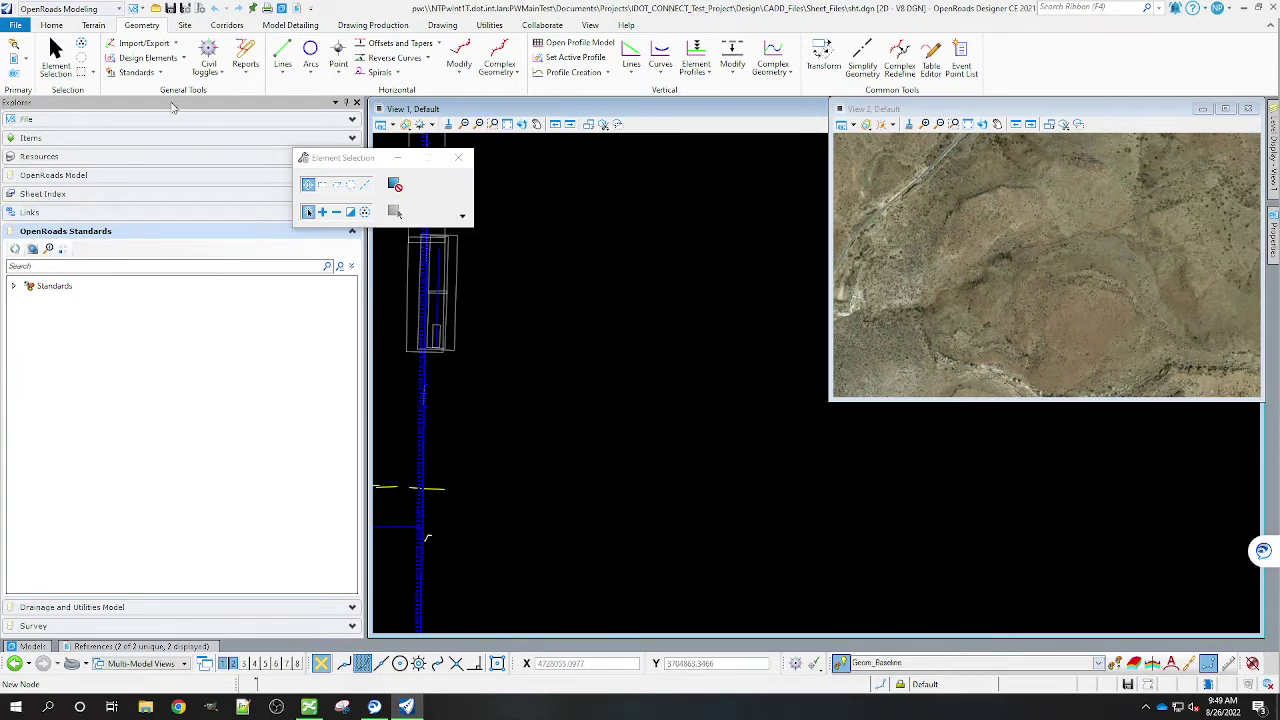
- Draw the east-running GeomBL line, 3213.7487 long at bearing N90°00'00"E
left_click(283, 52)
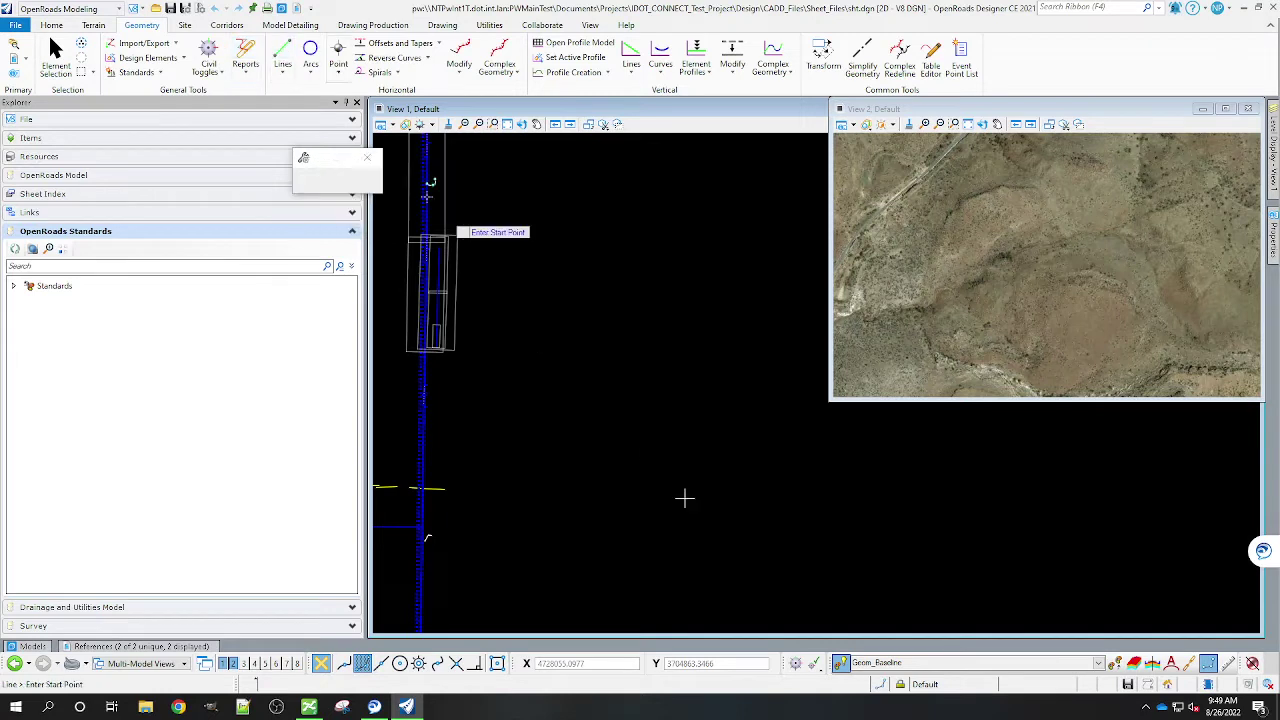
left_click(737, 550)
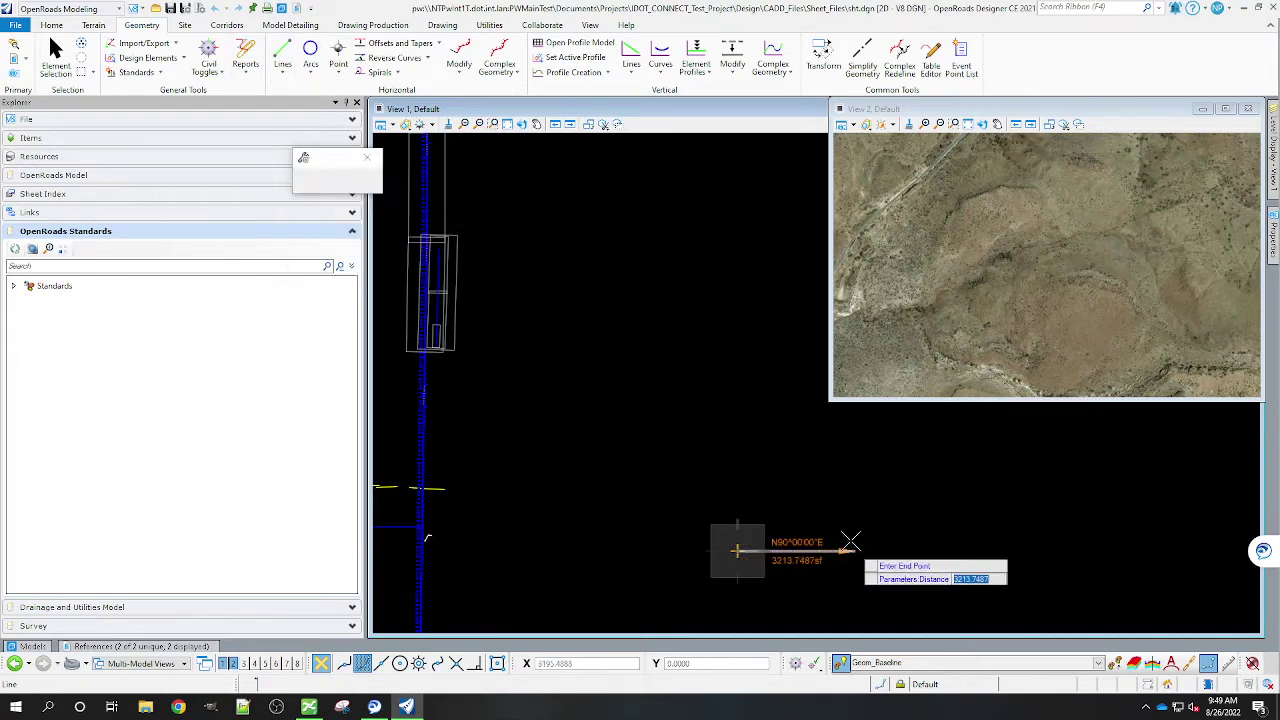
left_click(850, 541)
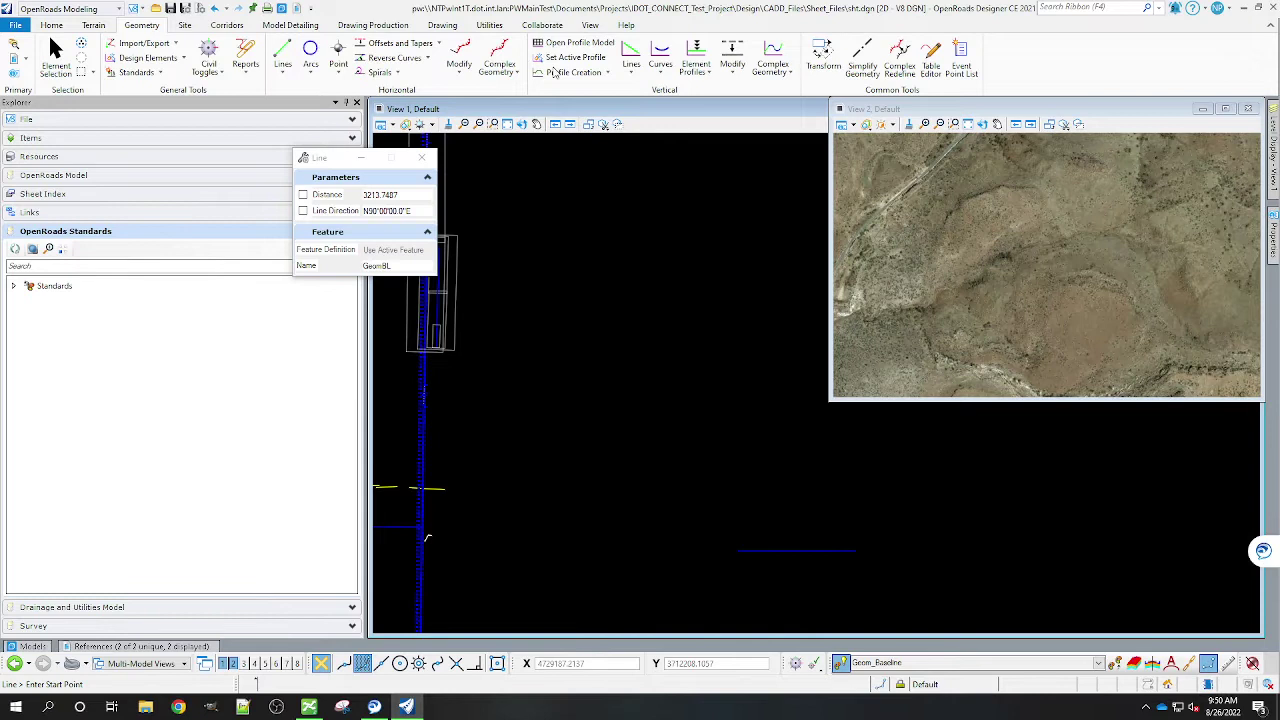
- Give the GeomBL line a Profile By Elevation at a constant elevation of 1125
left_click(700, 55)
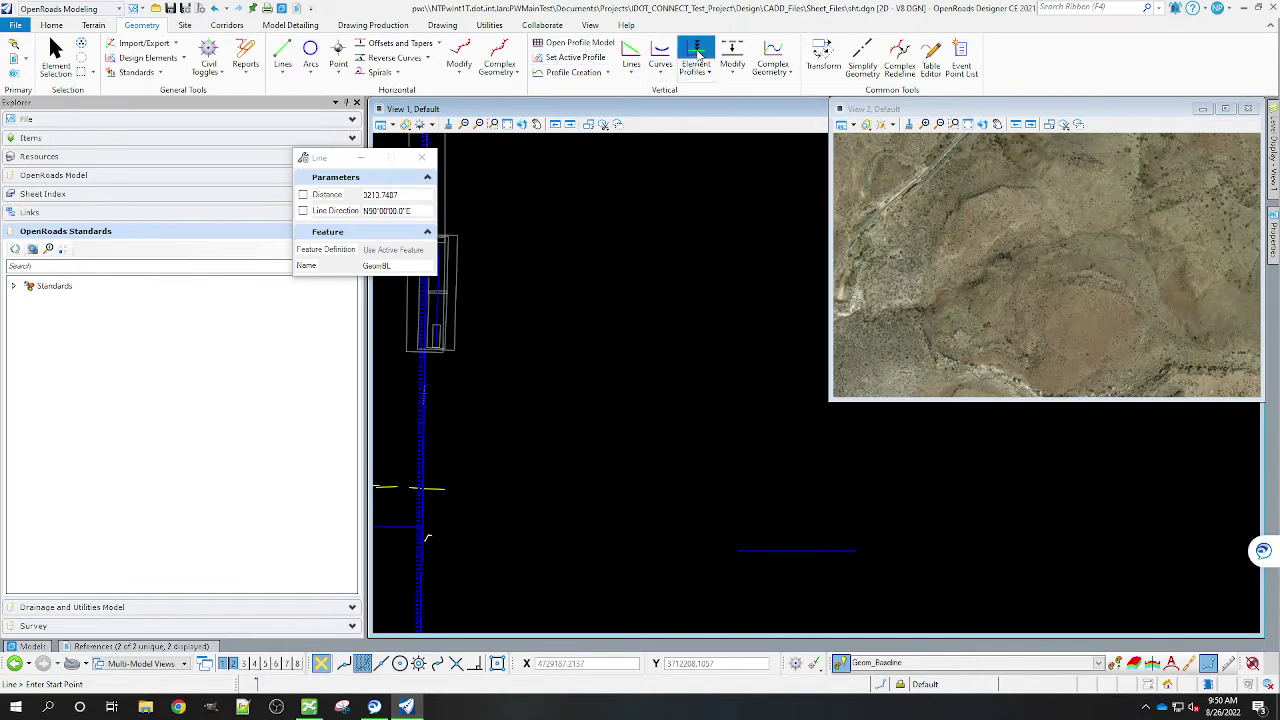
left_click(832, 545)
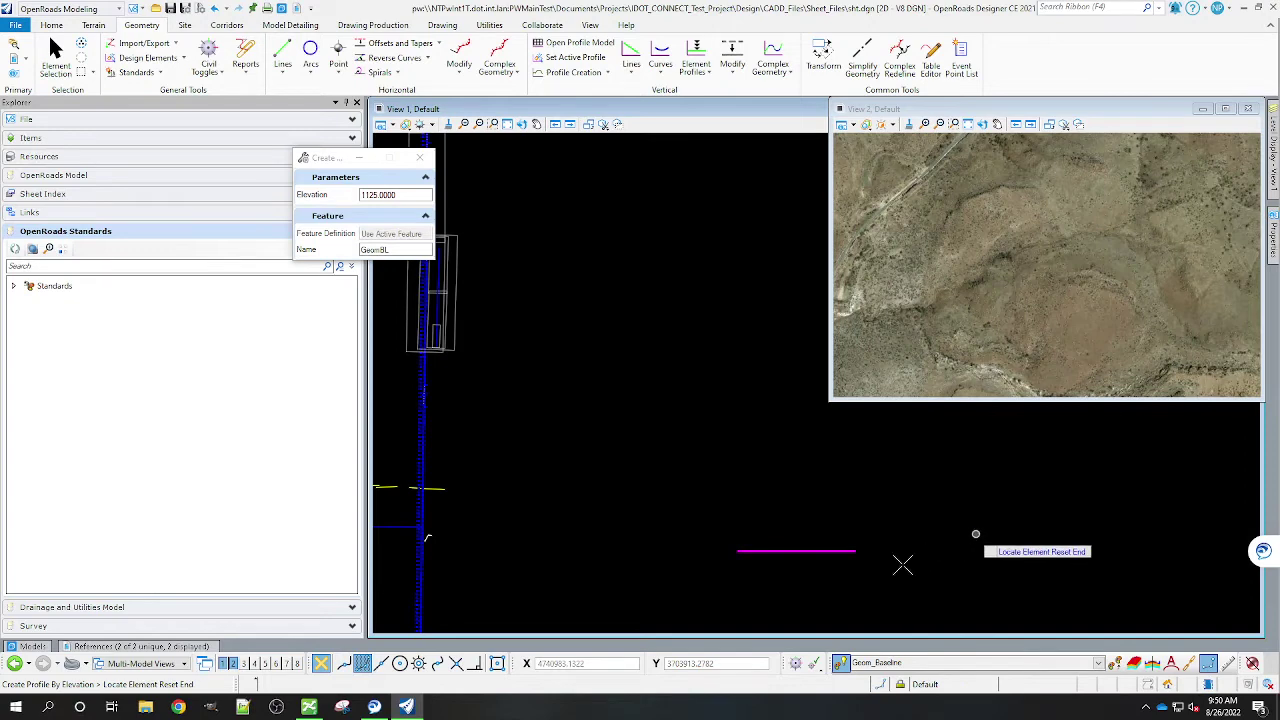
right_click(832, 592)
left_click(830, 593)
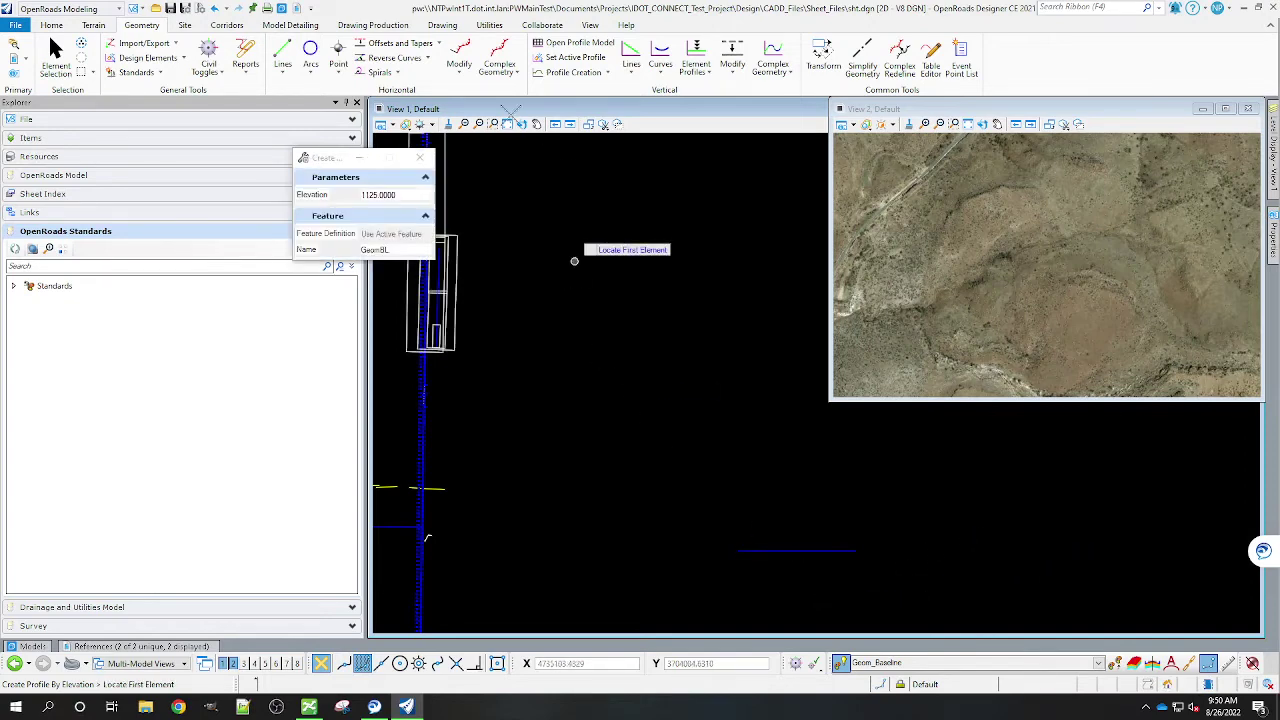
- With Geom_Baseline_WB_SB active, draw a west-running line parallel to the first
left_click(1099, 665)
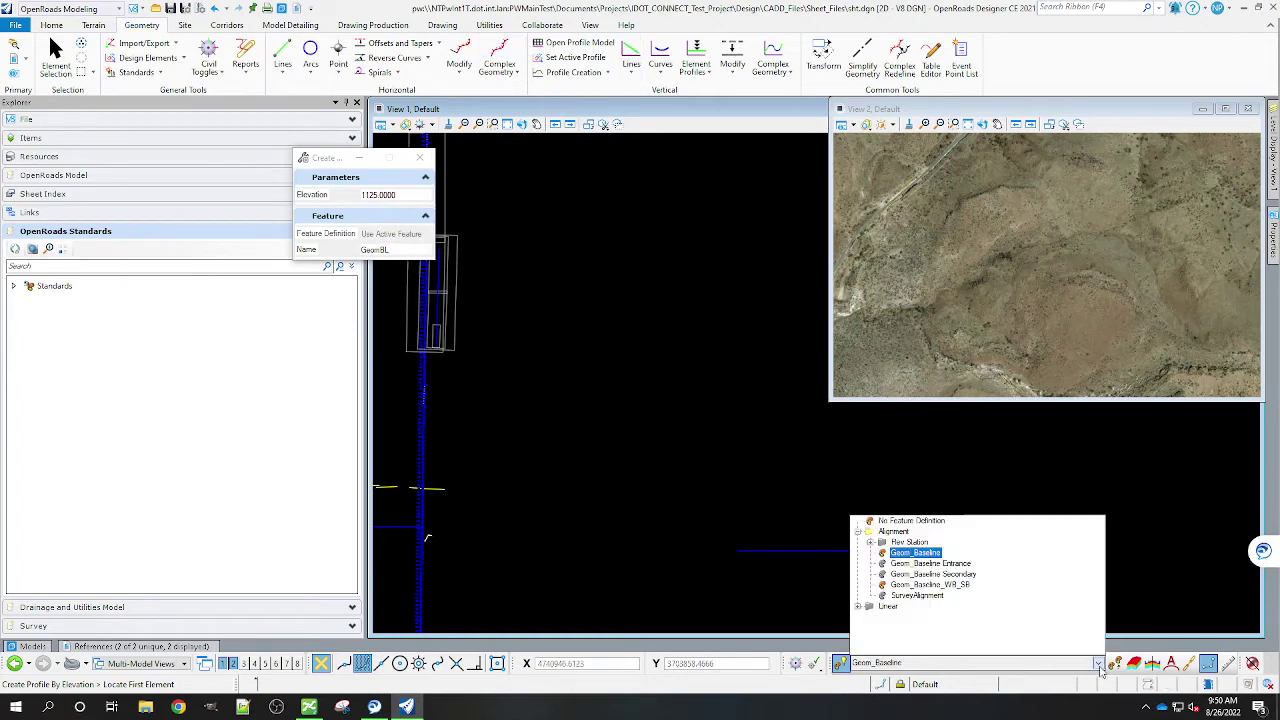
left_click(950, 586)
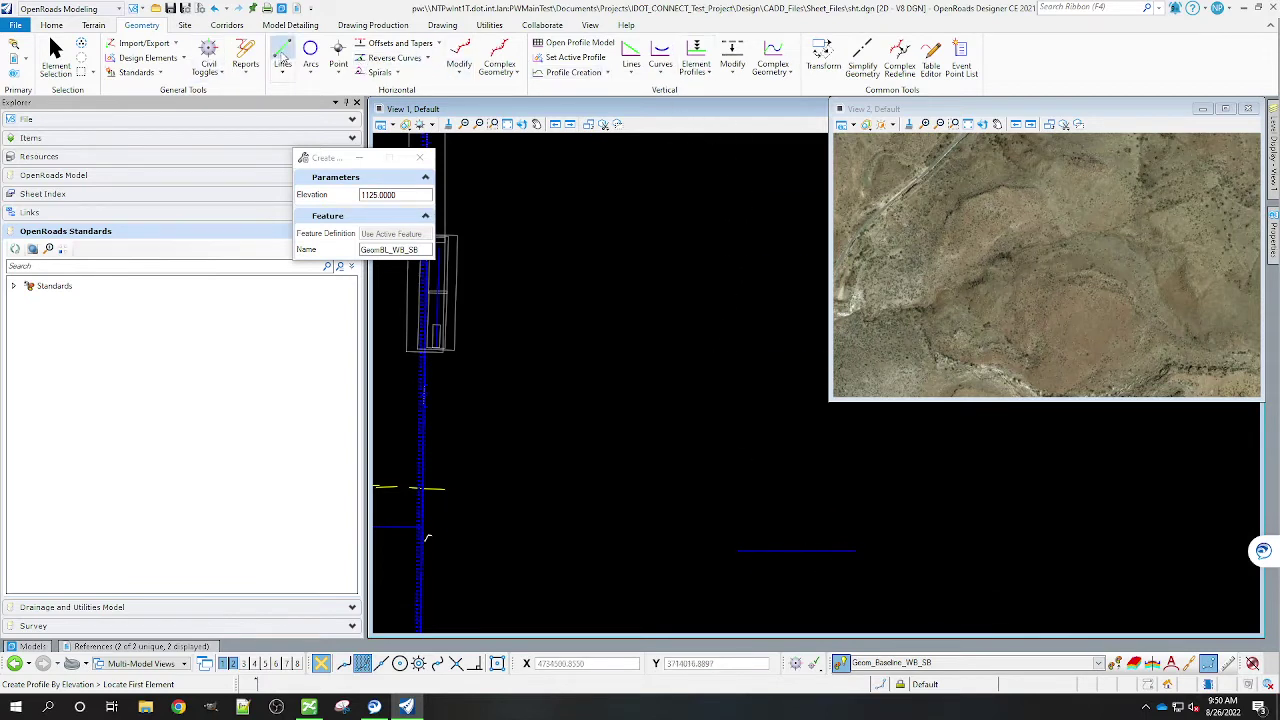
left_click(283, 57)
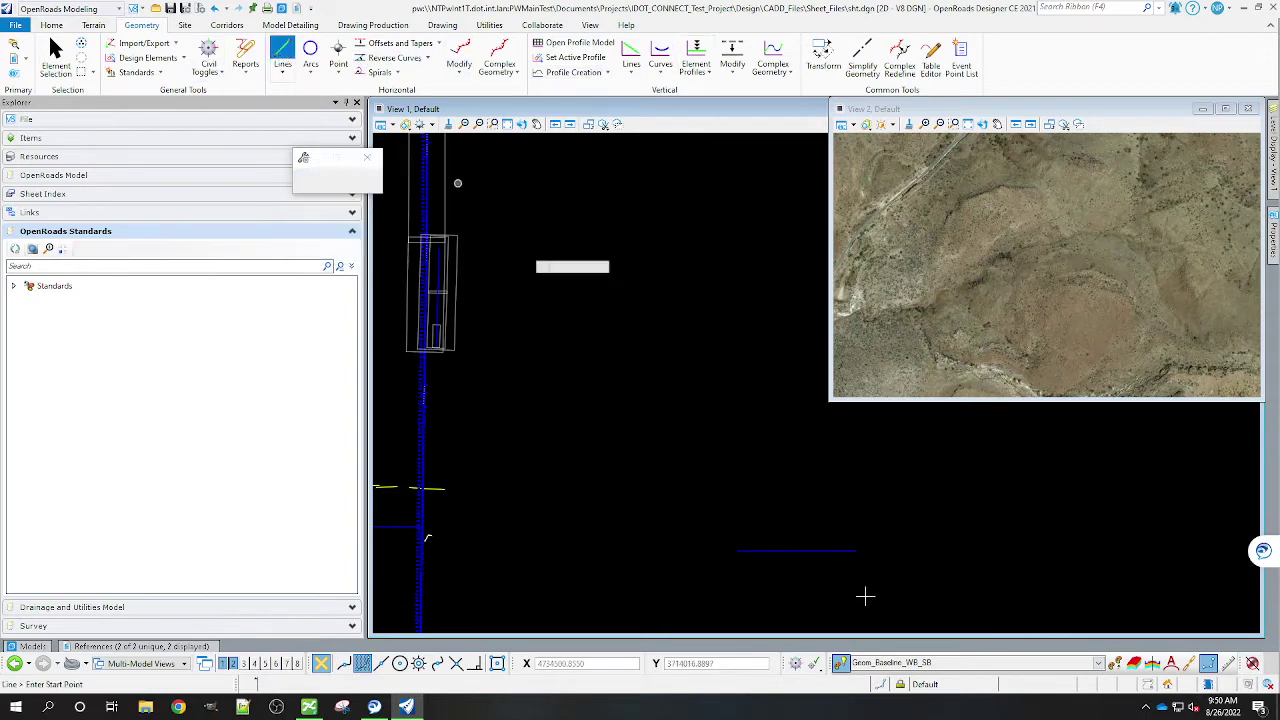
left_click(853, 515)
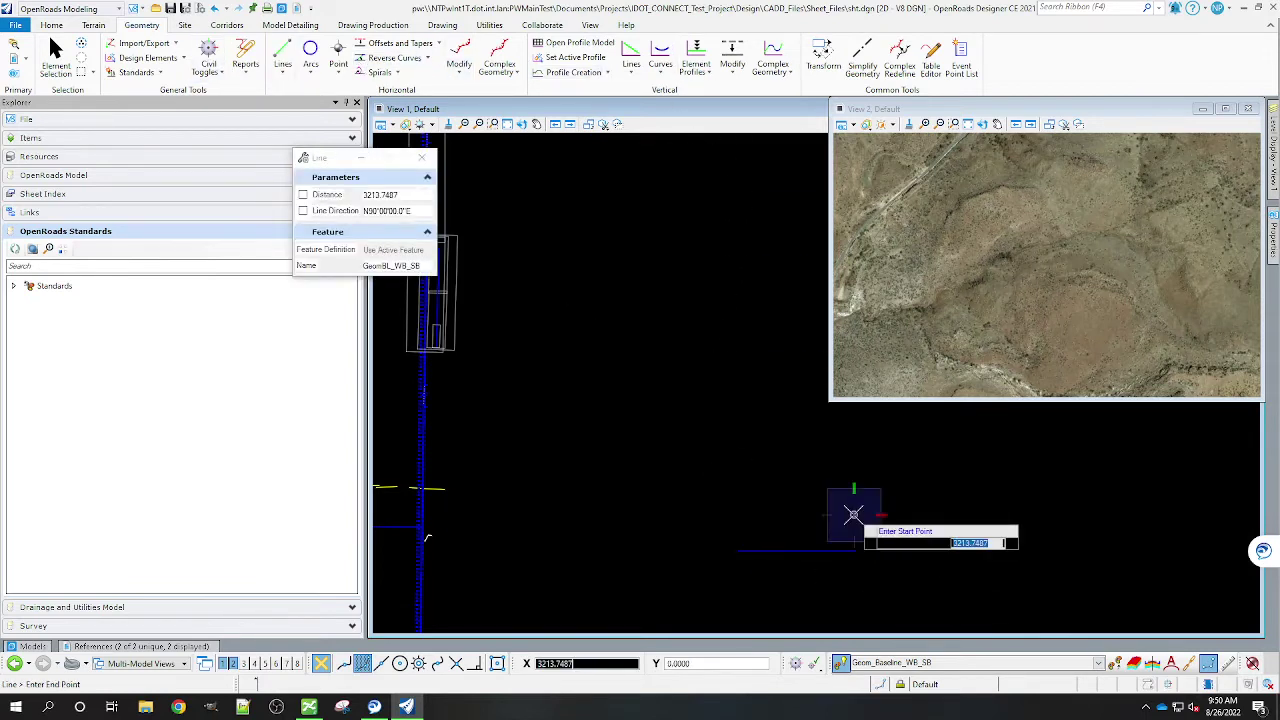
left_click(736, 515)
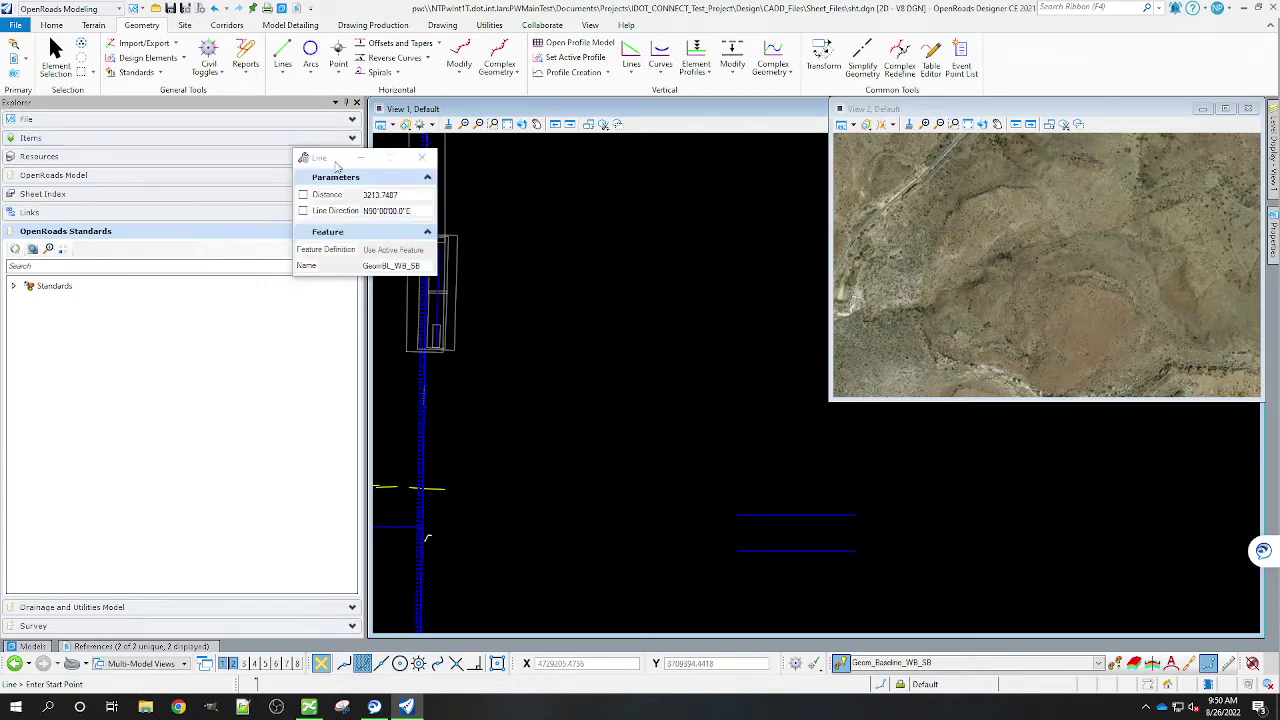
left_click(54, 48)
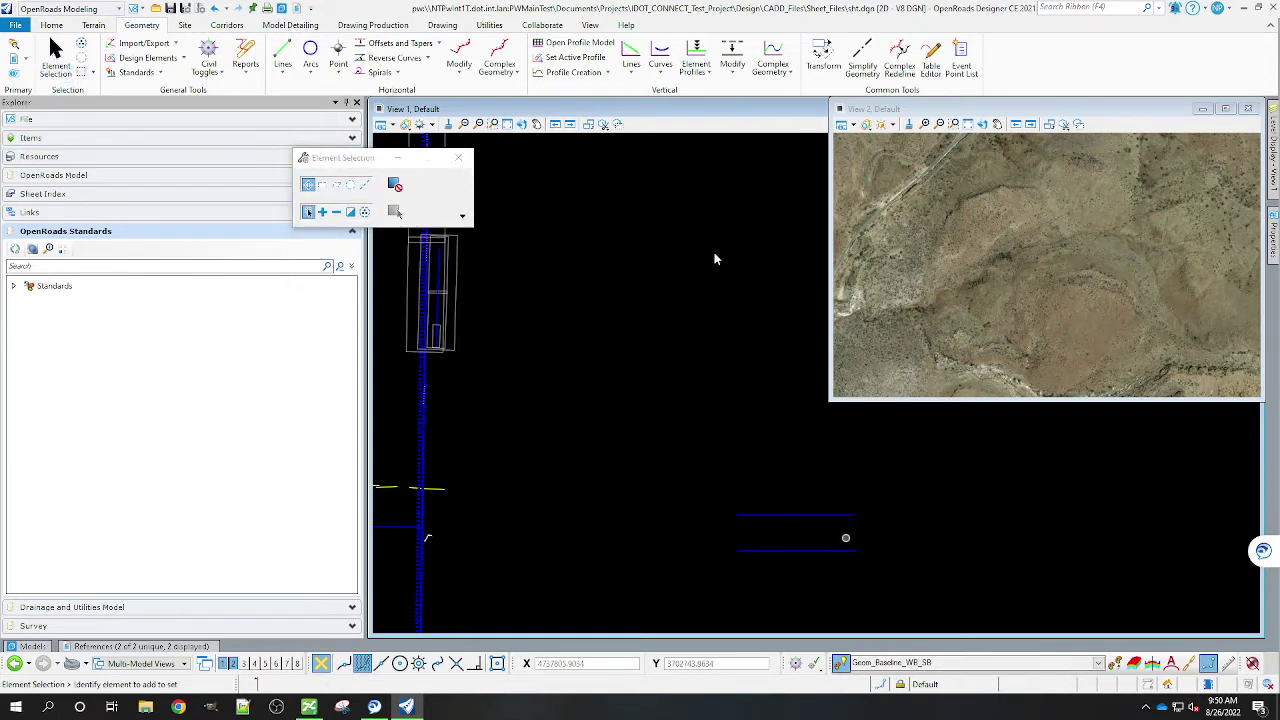
- Give the upper GeomBL_WB_SB line a Profile By Elevation at elevation 1135
left_click(695, 50)
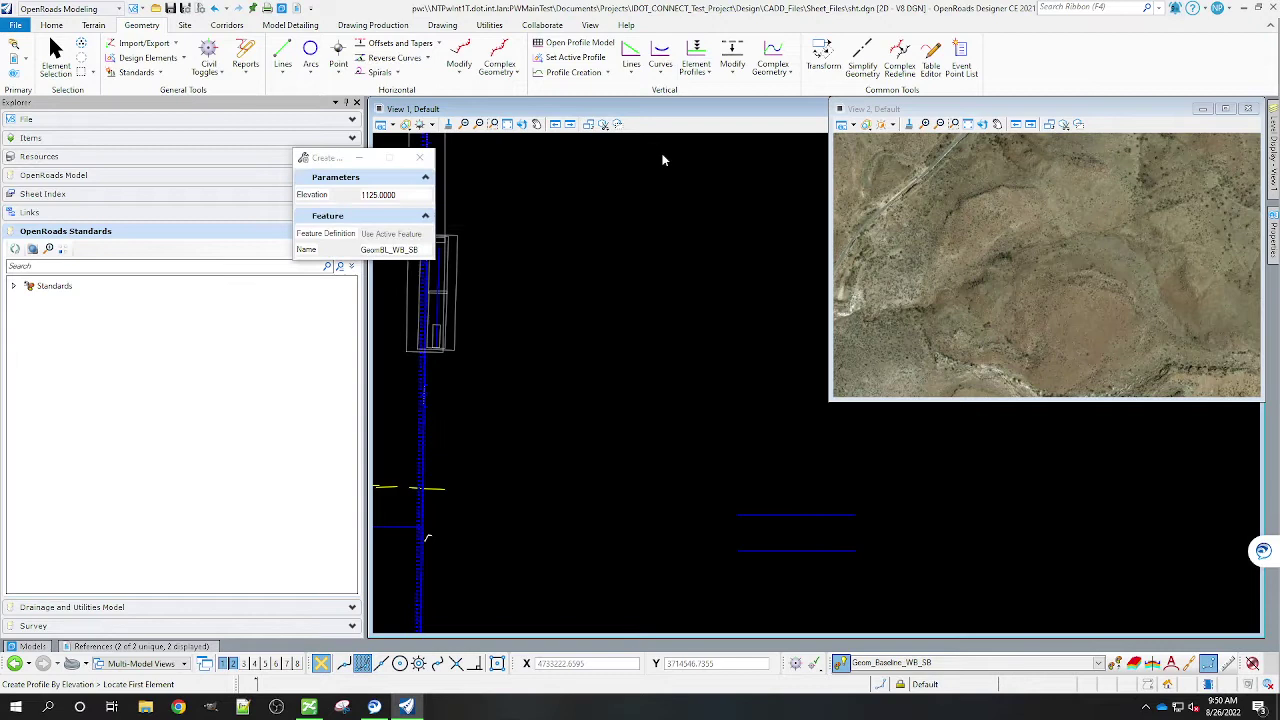
left_click(818, 510)
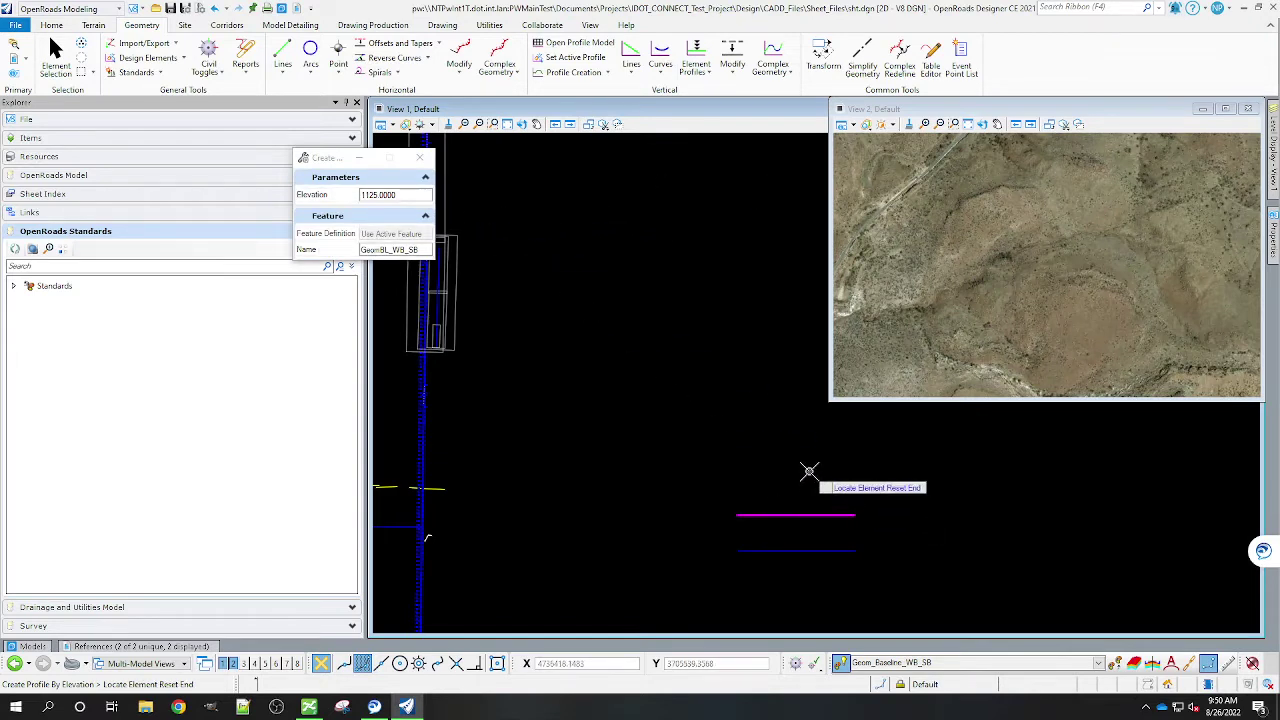
right_click(809, 472)
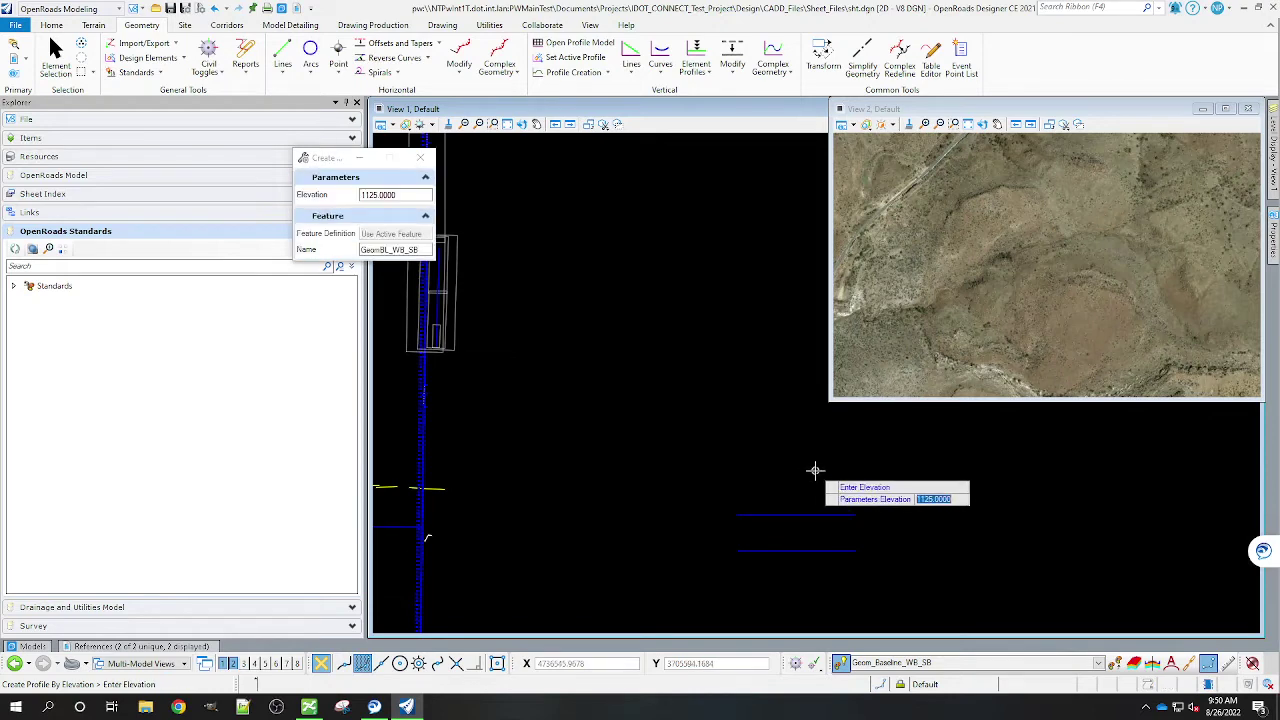
type("1135")
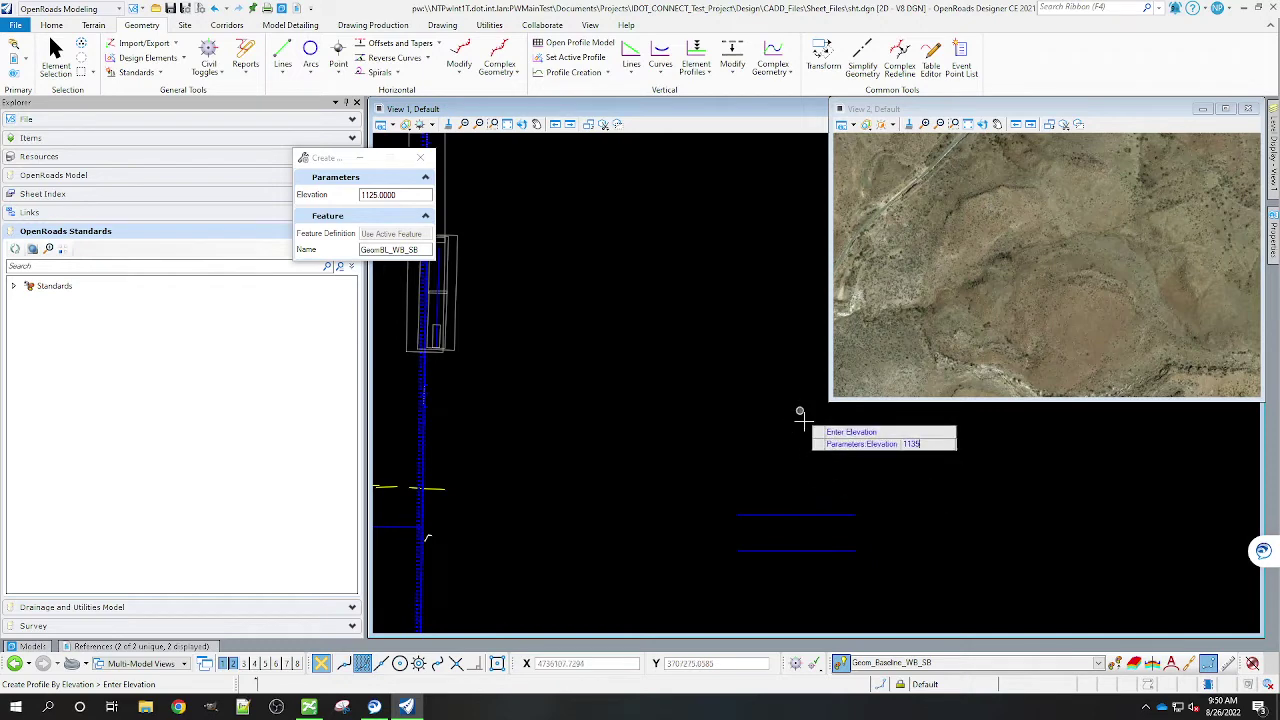
left_click(776, 449)
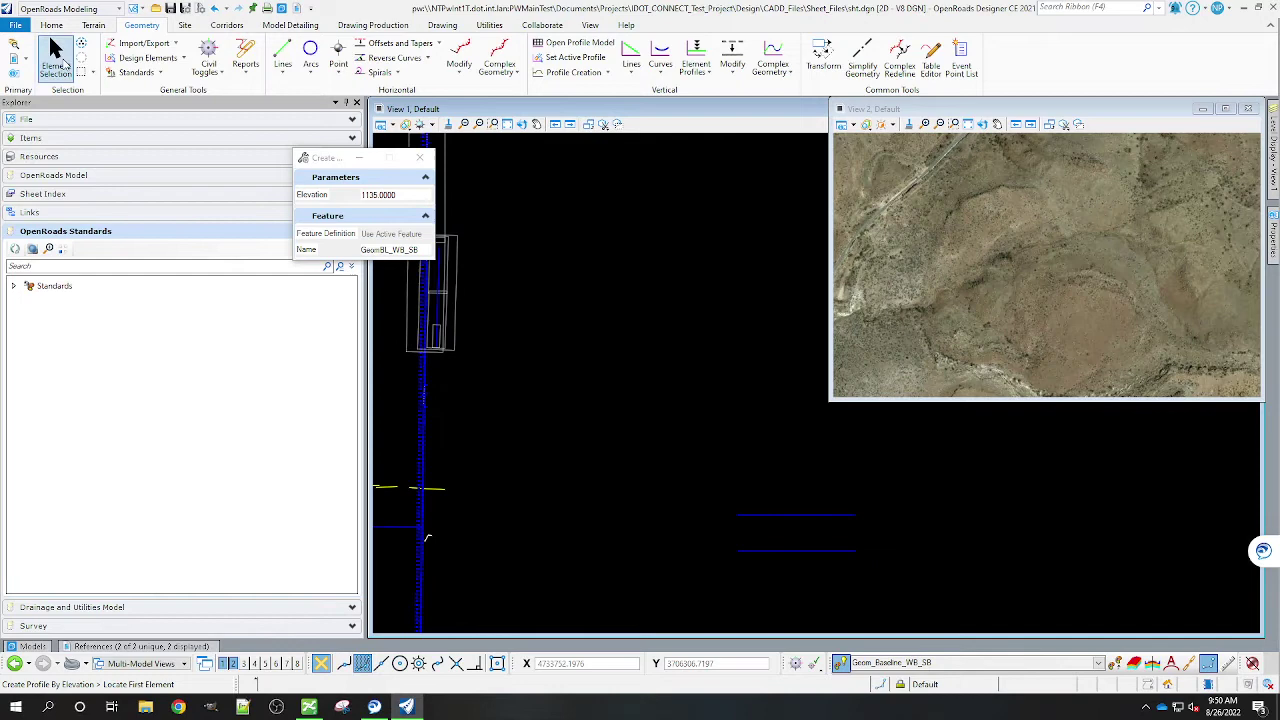
left_click(55, 48)
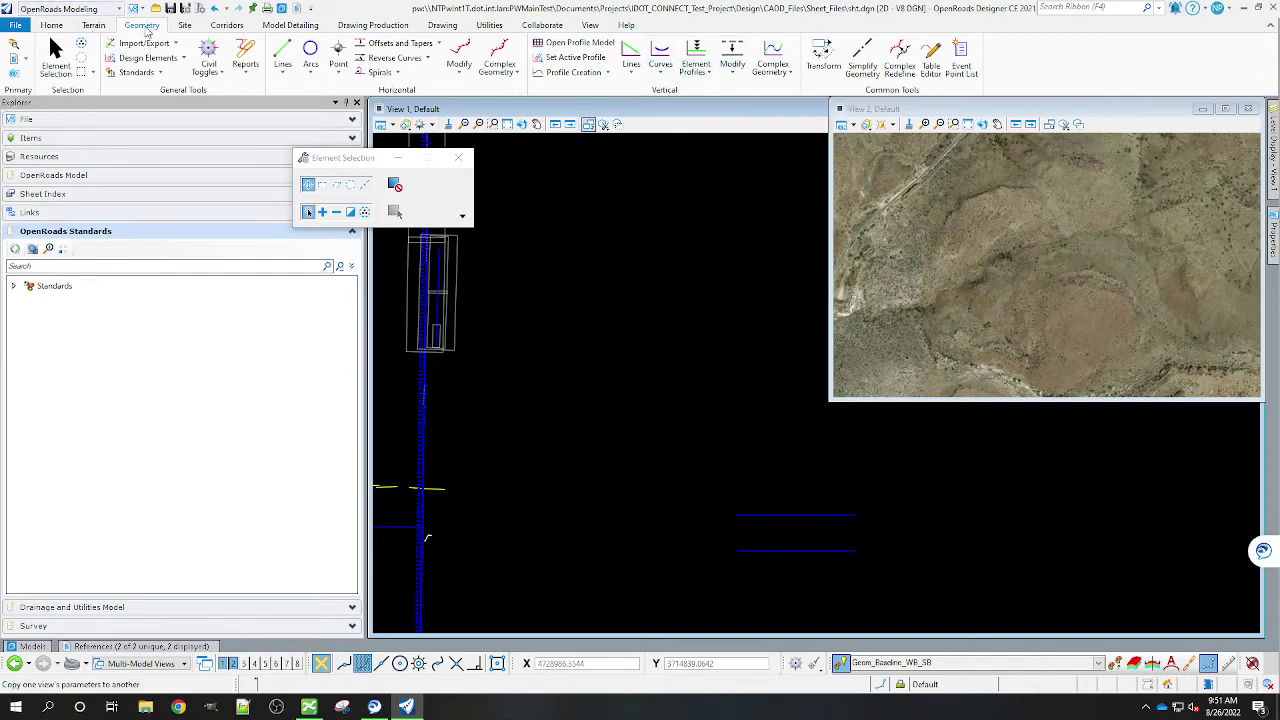
- Open the GeomBL profile in the second view
left_click(733, 76)
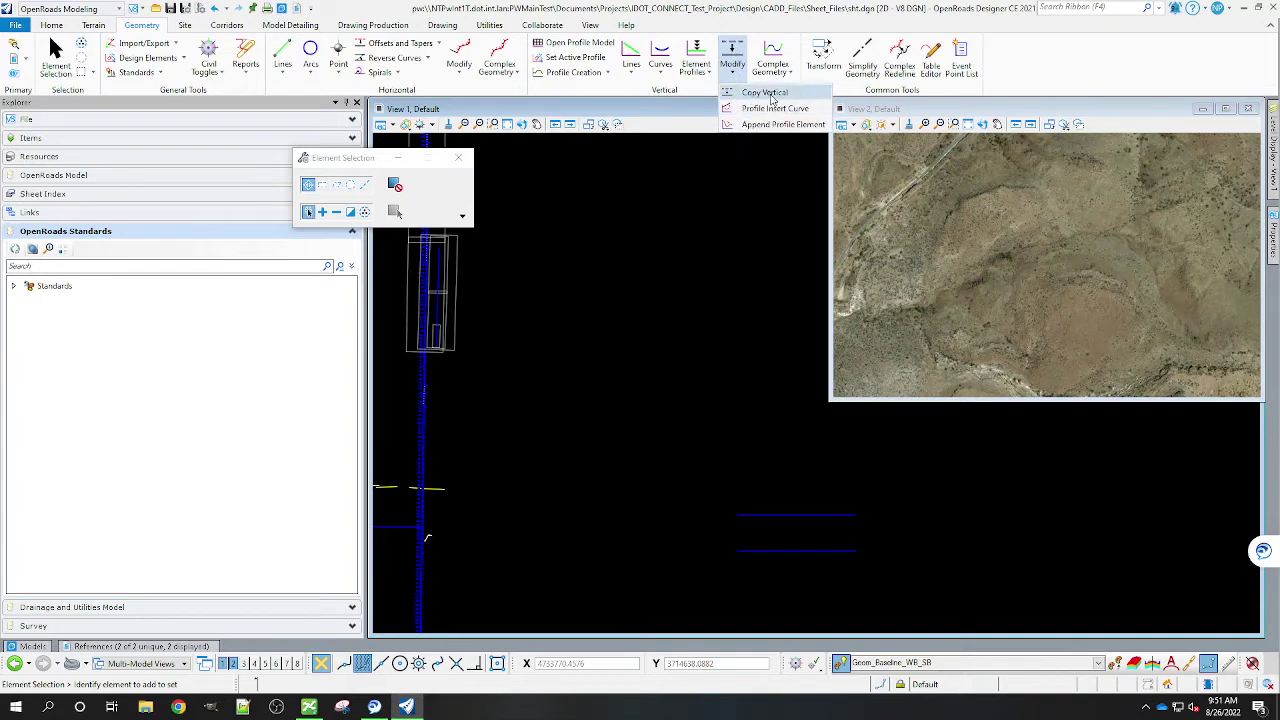
left_click(675, 440)
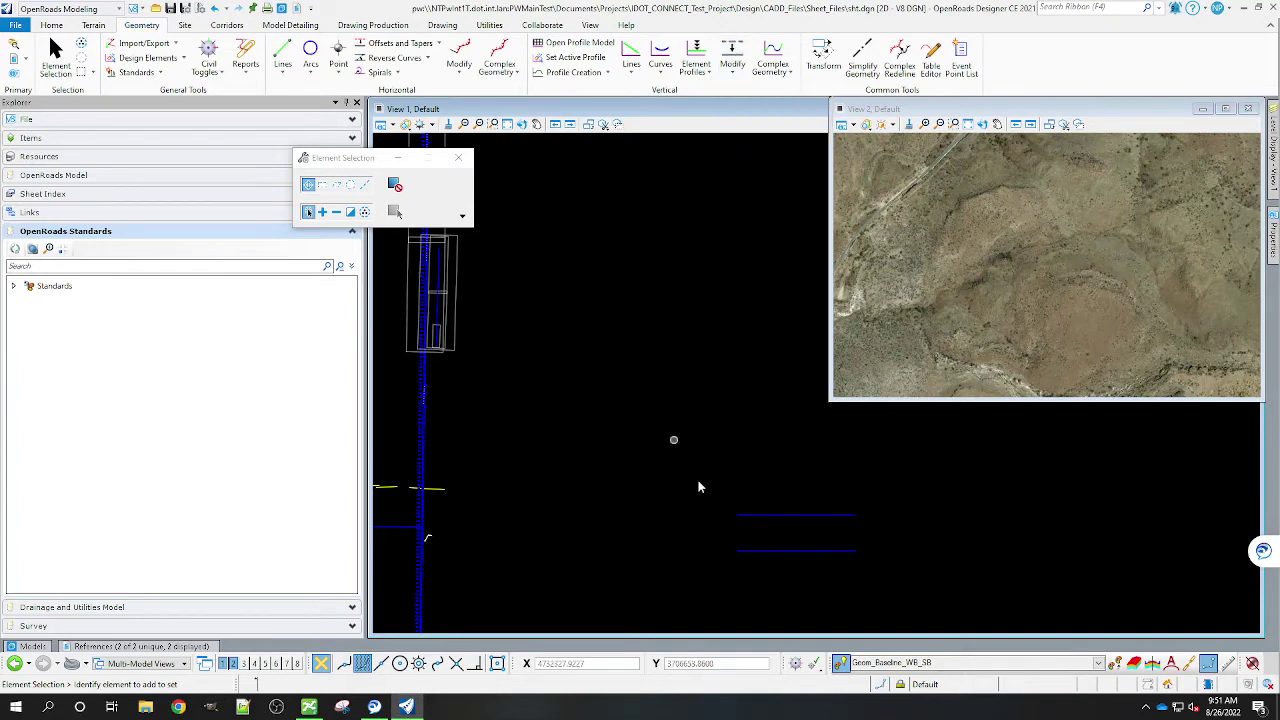
left_click(781, 551)
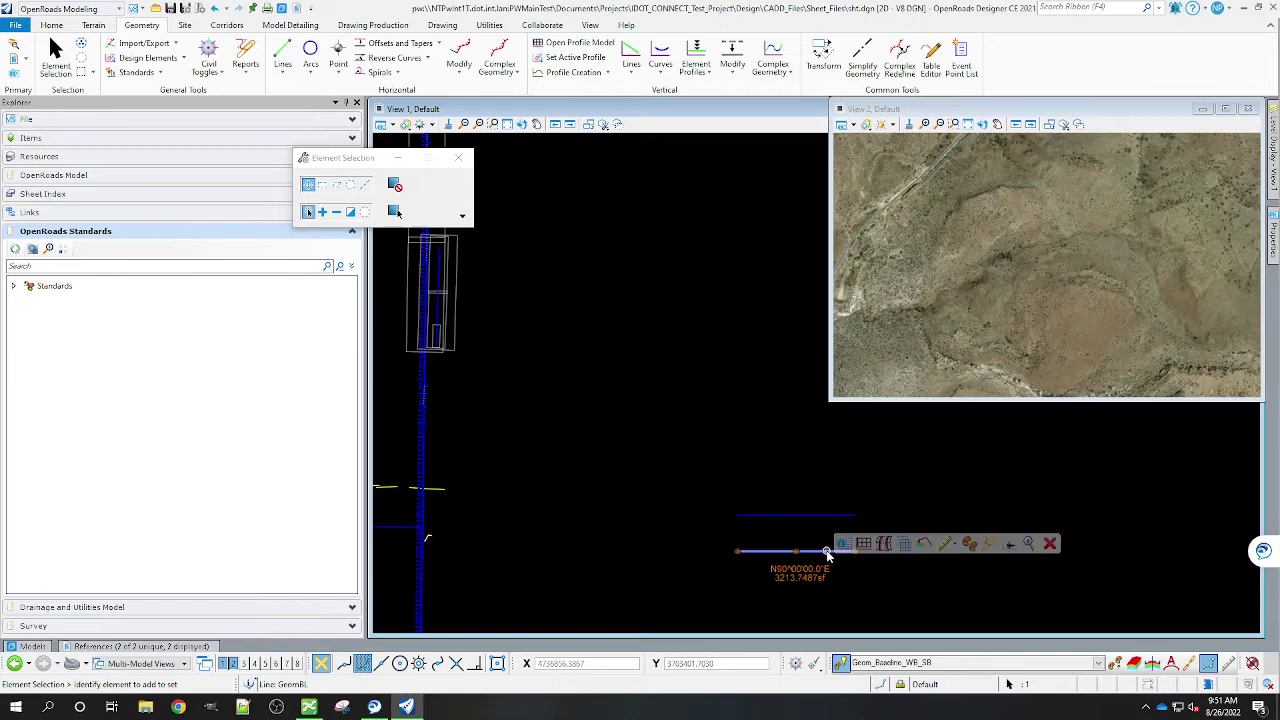
left_click(850, 545)
left_click(1015, 315)
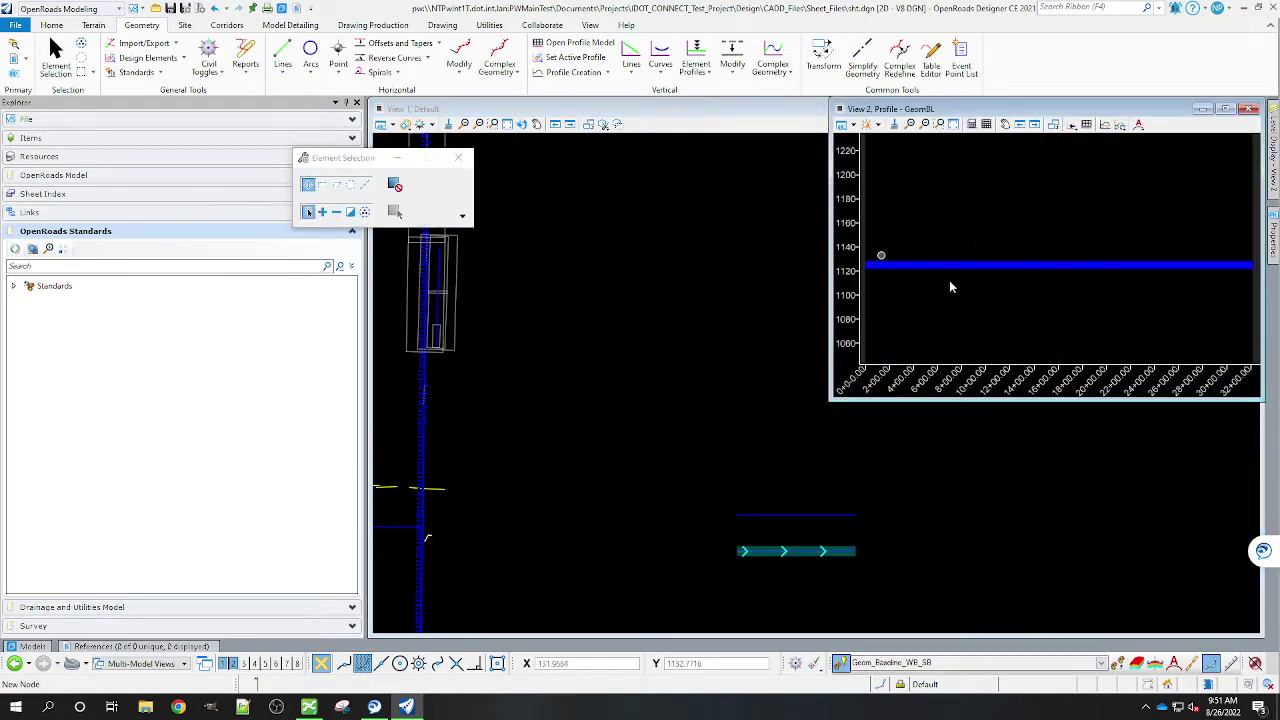
left_click(493, 124)
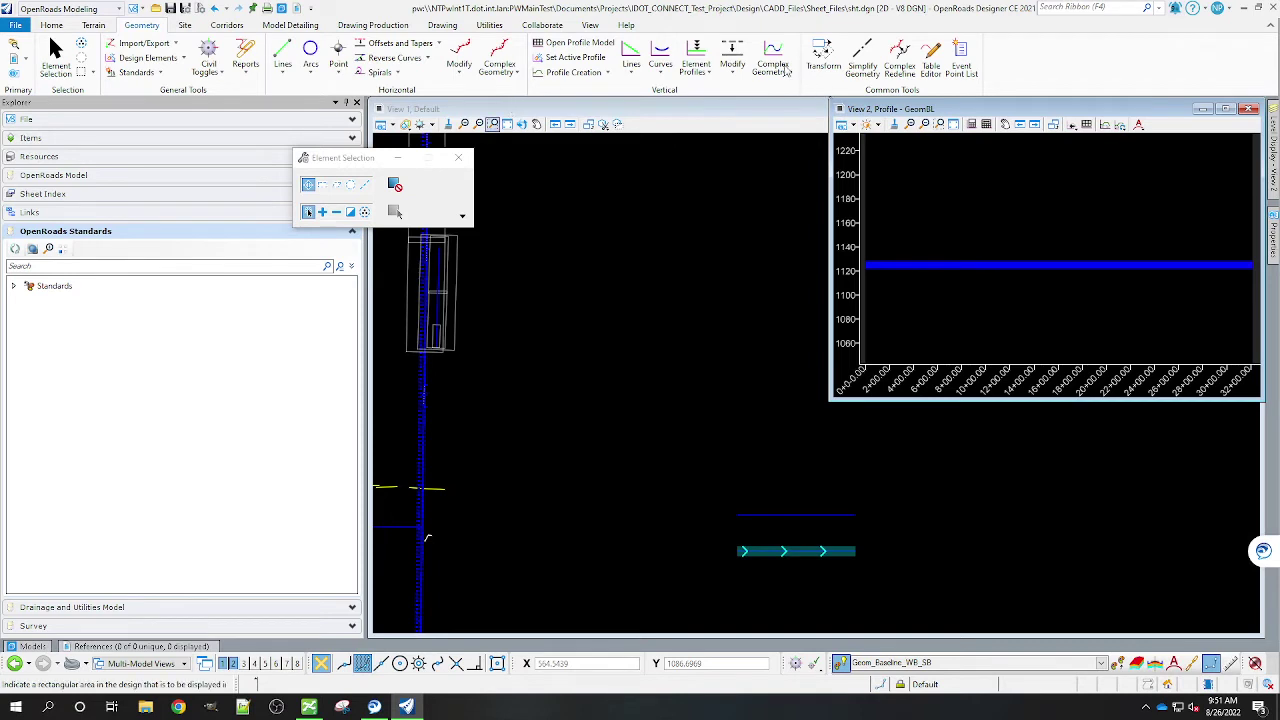
- Copy the baseline's profile onto the second alignment with Copy Profile
left_click(740, 70)
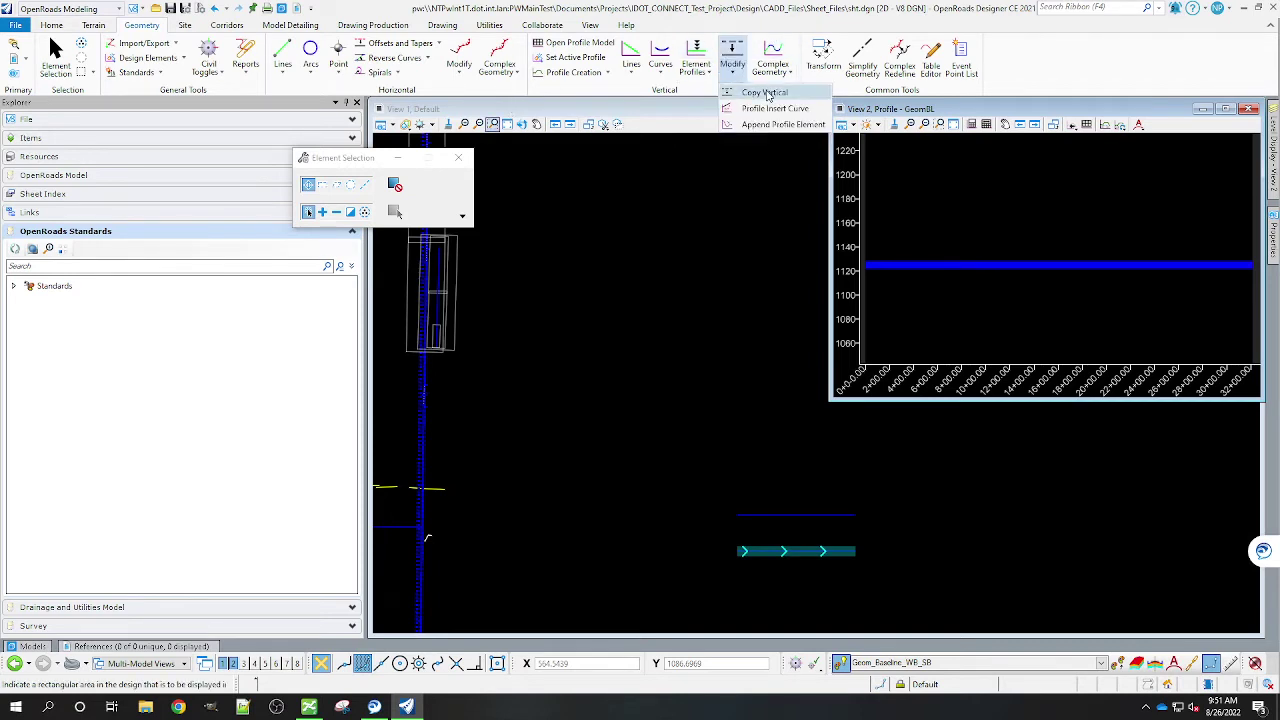
left_click(770, 91)
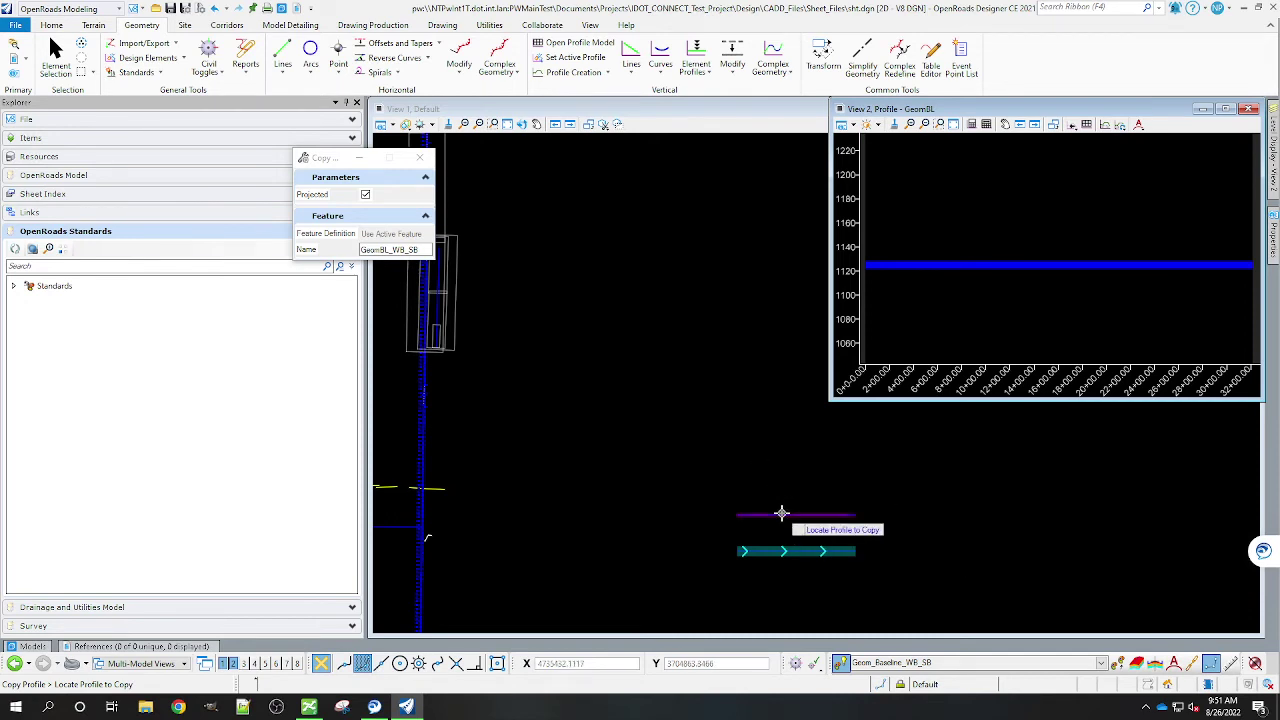
left_click(780, 515)
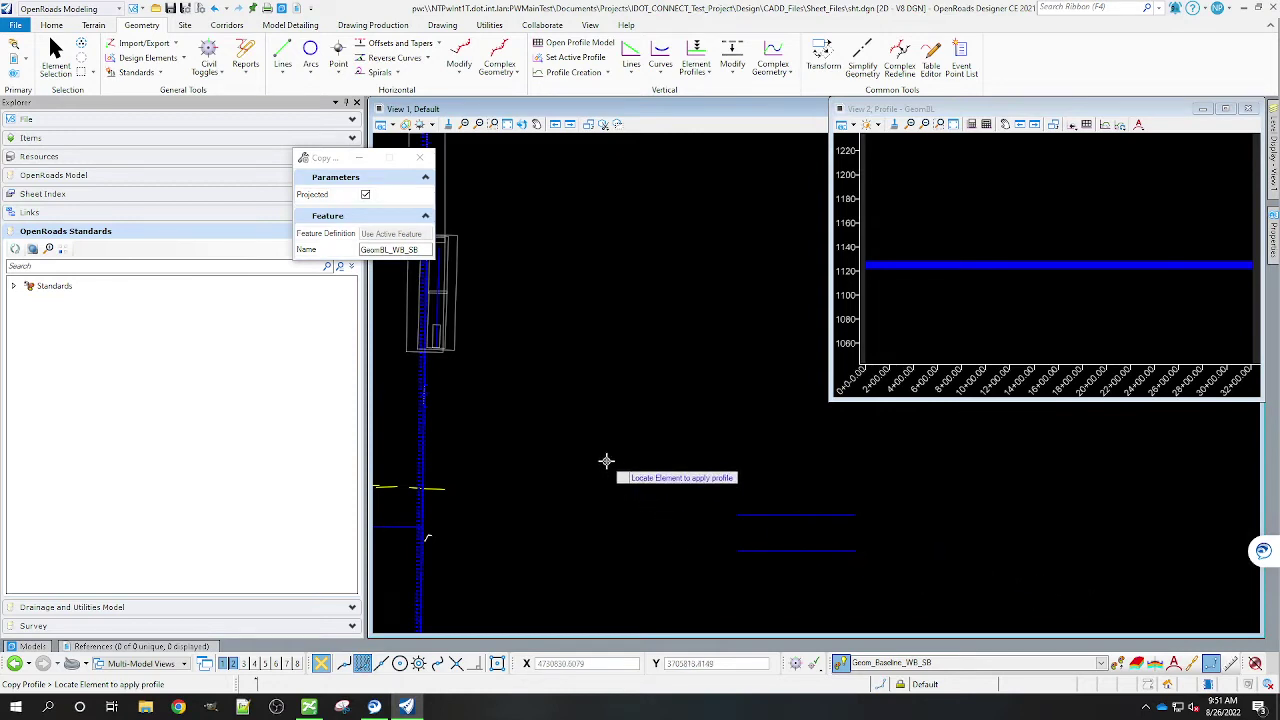
left_click(805, 551)
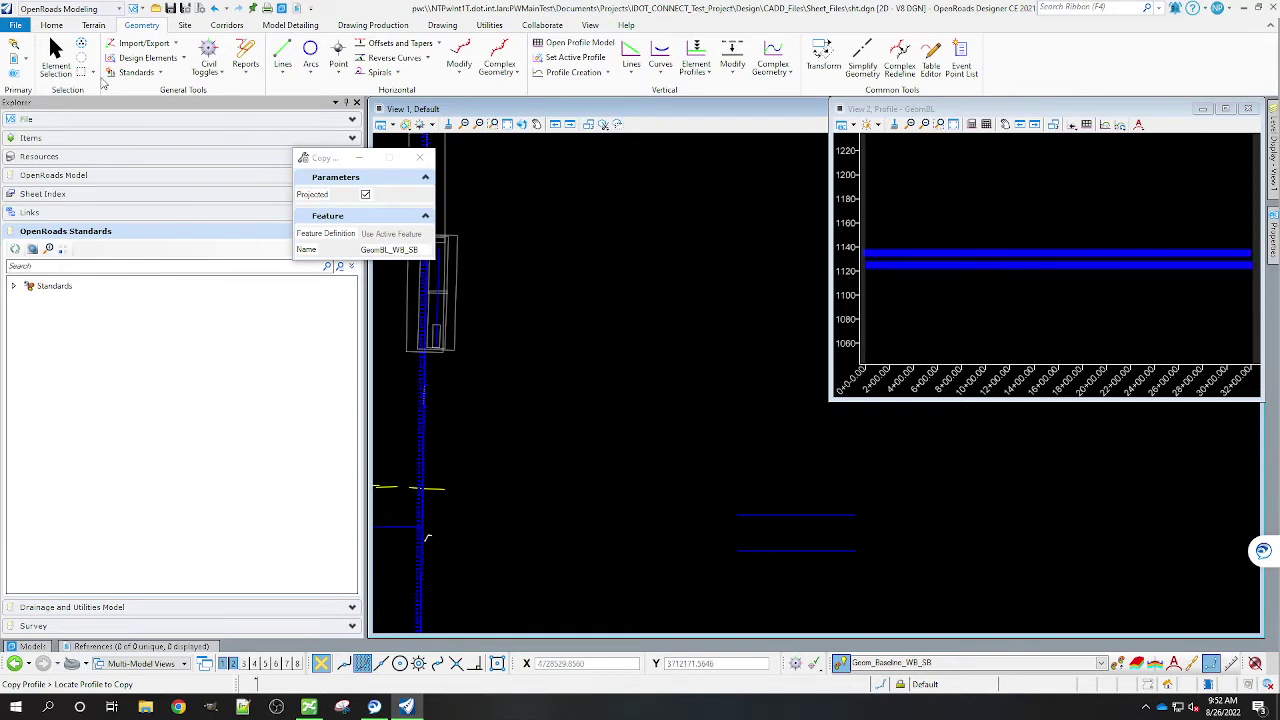
left_click(55, 48)
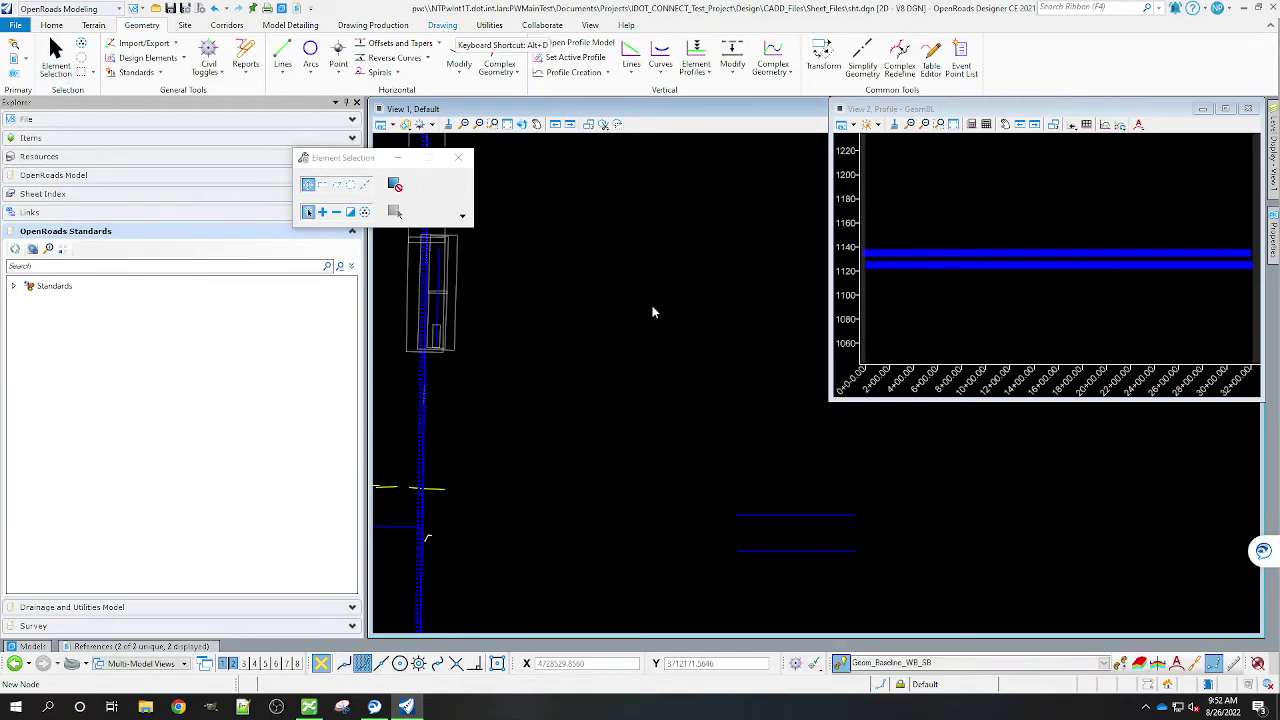
- Set up a Civil Plan named boundary with seed PLAN 100 Scale V10-1 and Create Drawing off
left_click(393, 24)
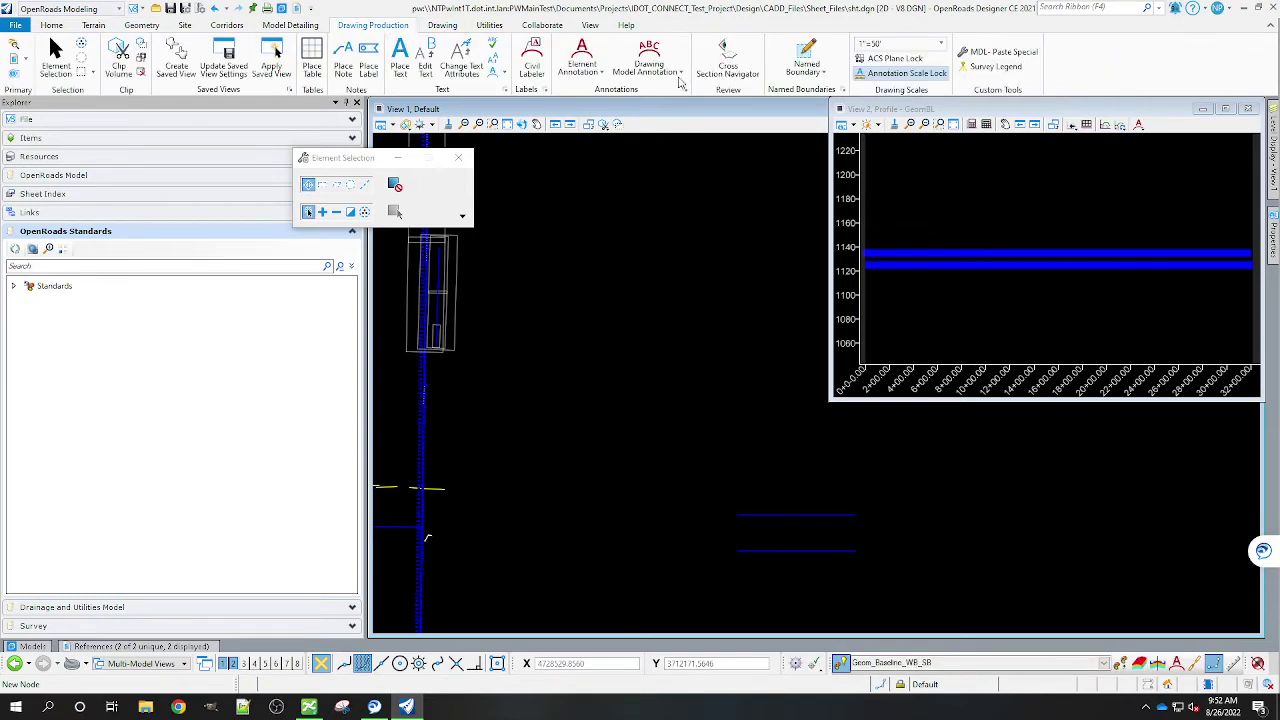
left_click(807, 66)
left_click(873, 97)
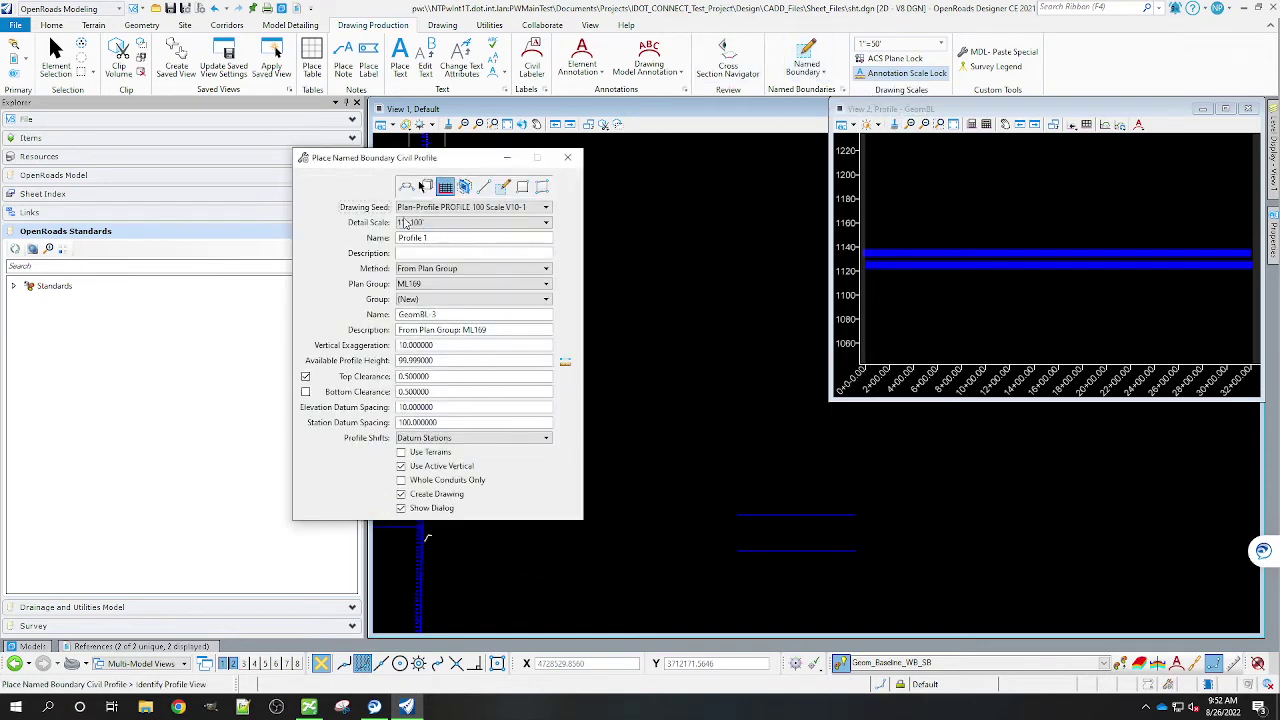
left_click(408, 188)
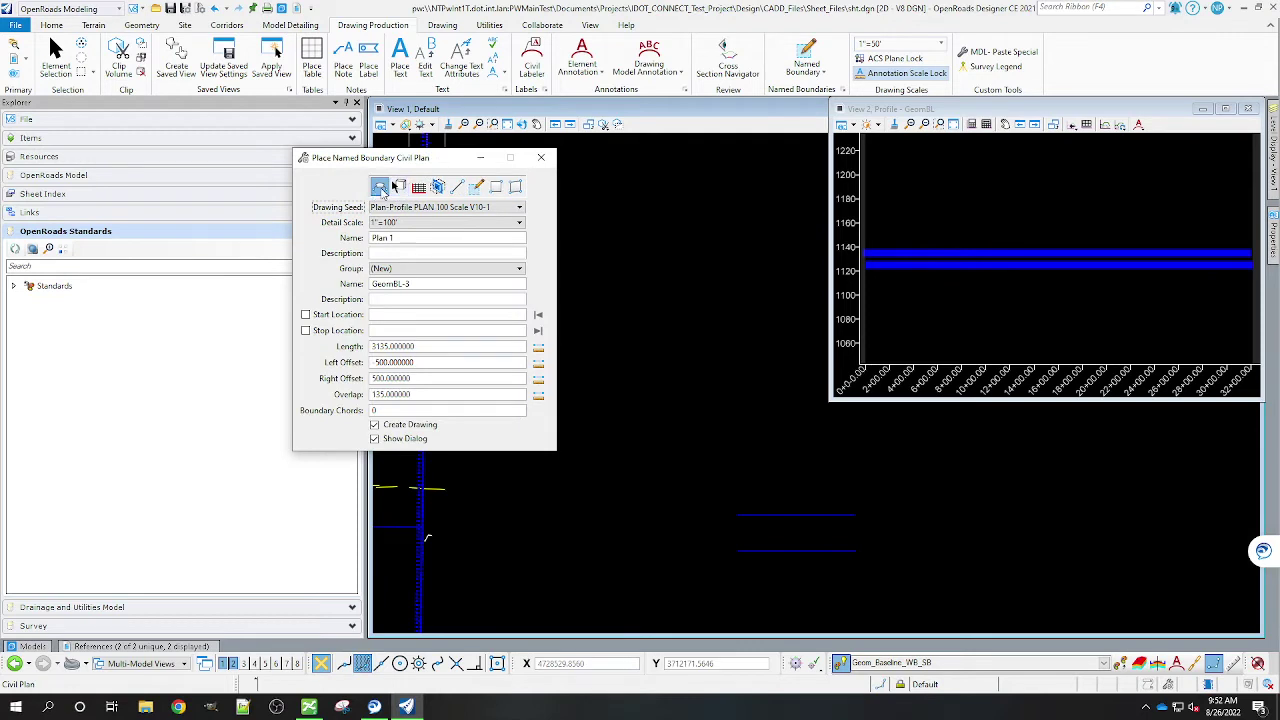
left_click(457, 209)
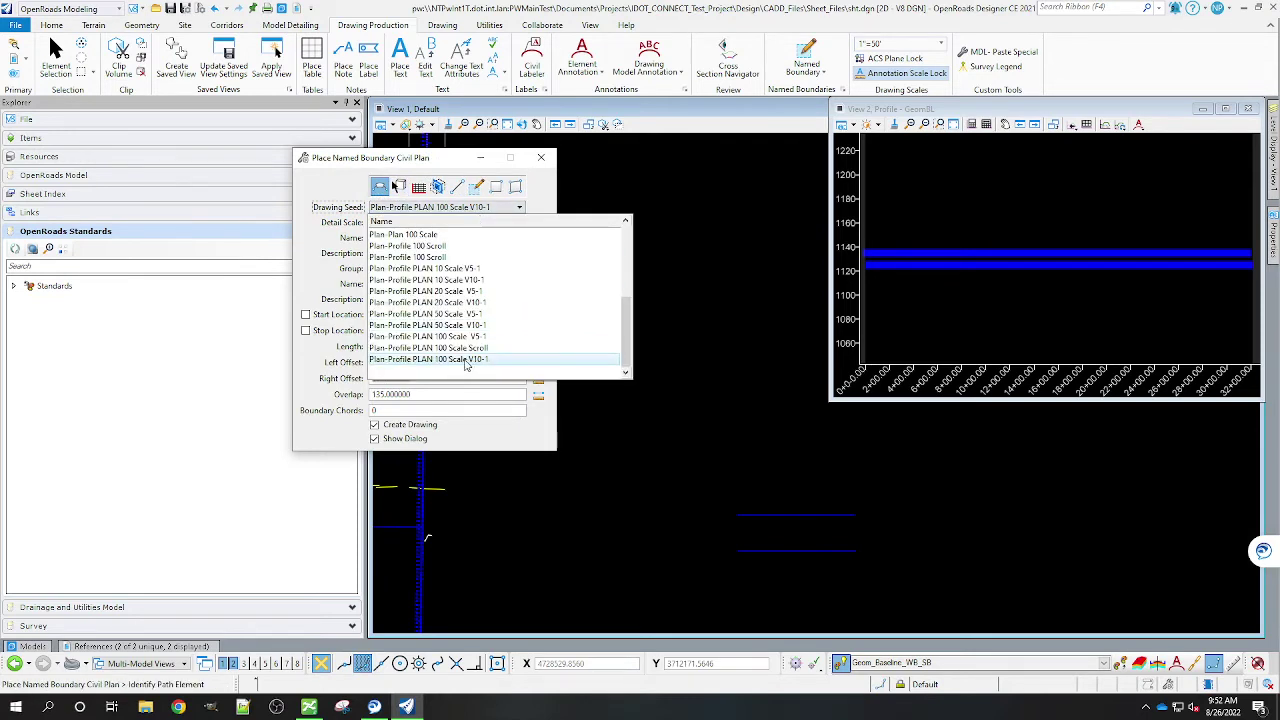
left_click(469, 362)
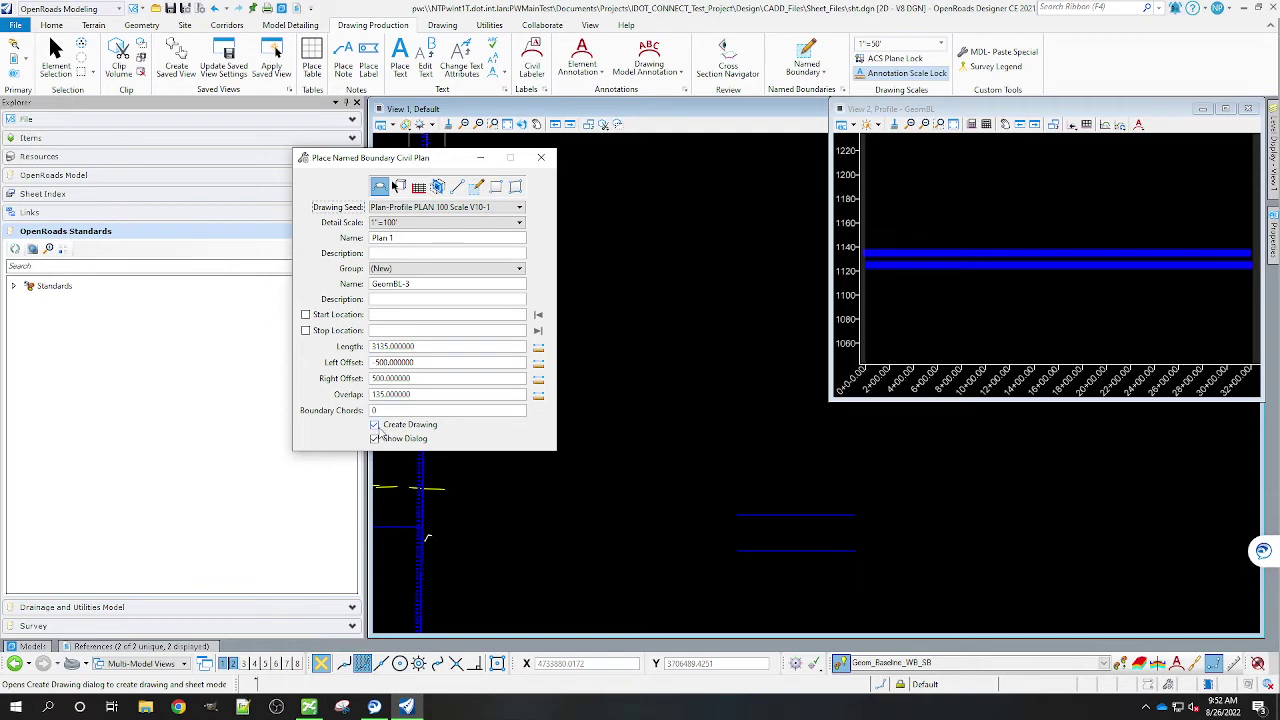
left_click(374, 425)
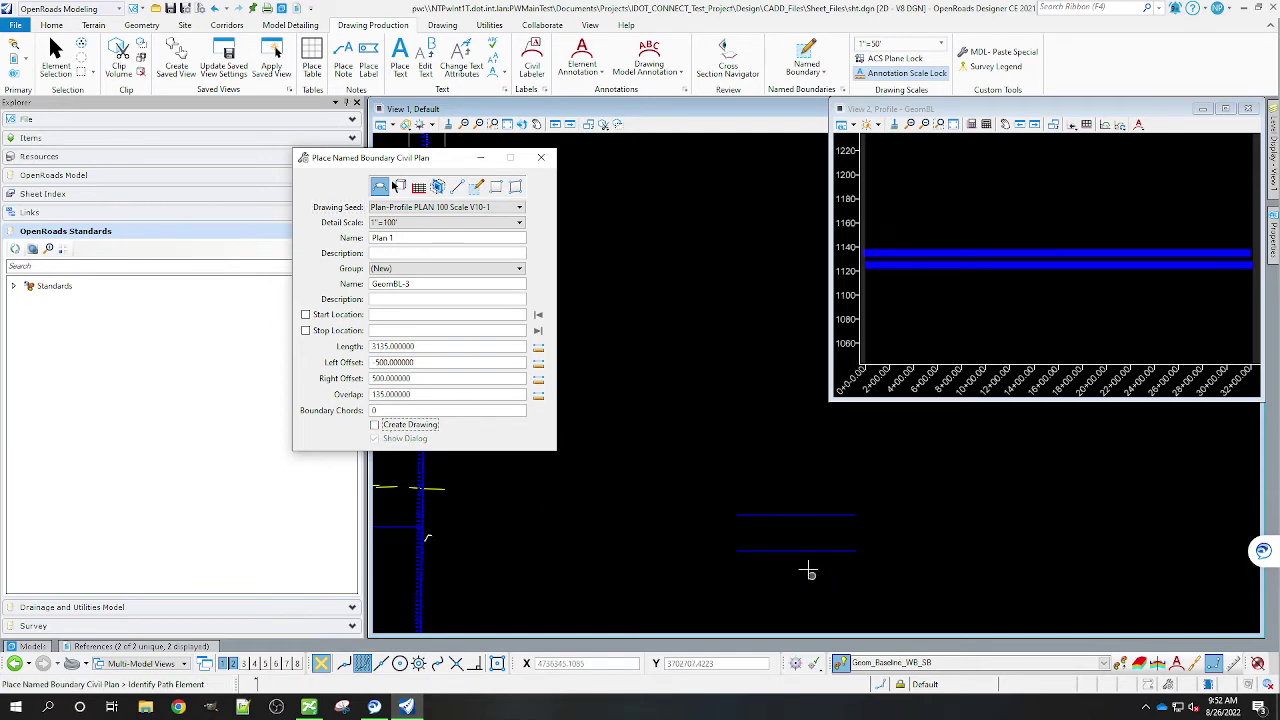
- Place the plan boundary along the alignment path up to its end point
left_click(805, 550)
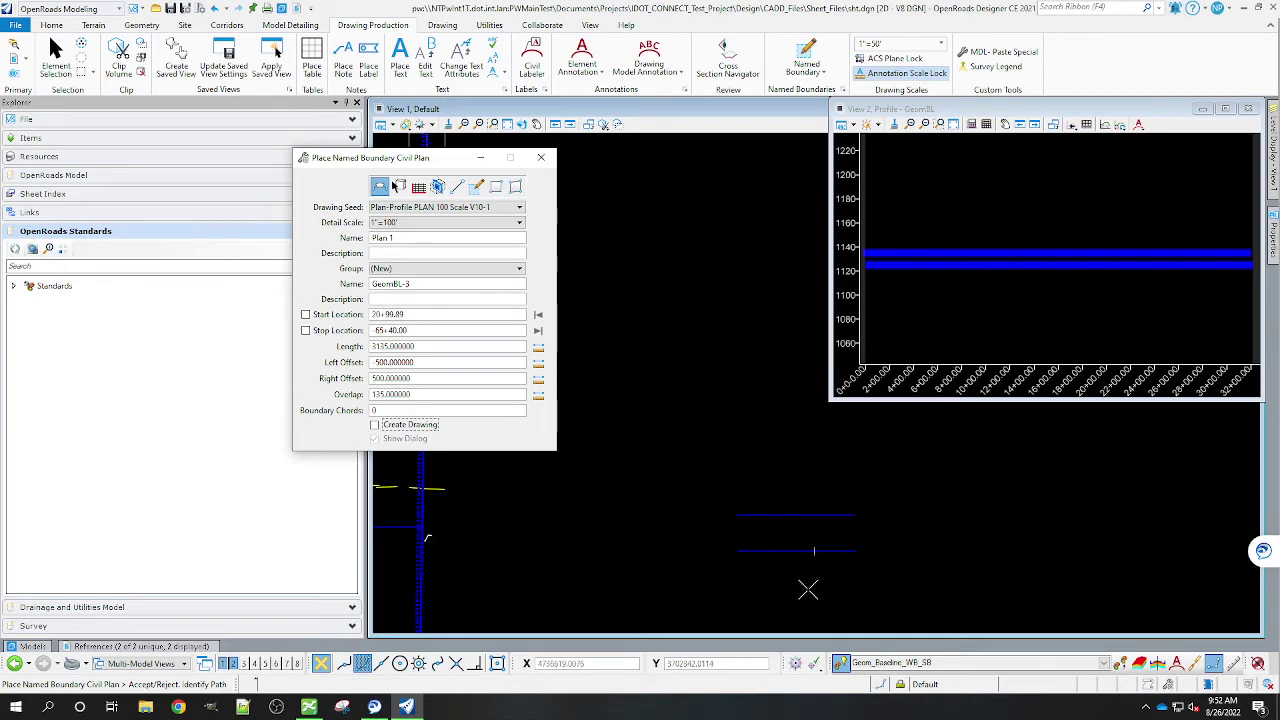
left_click(742, 587)
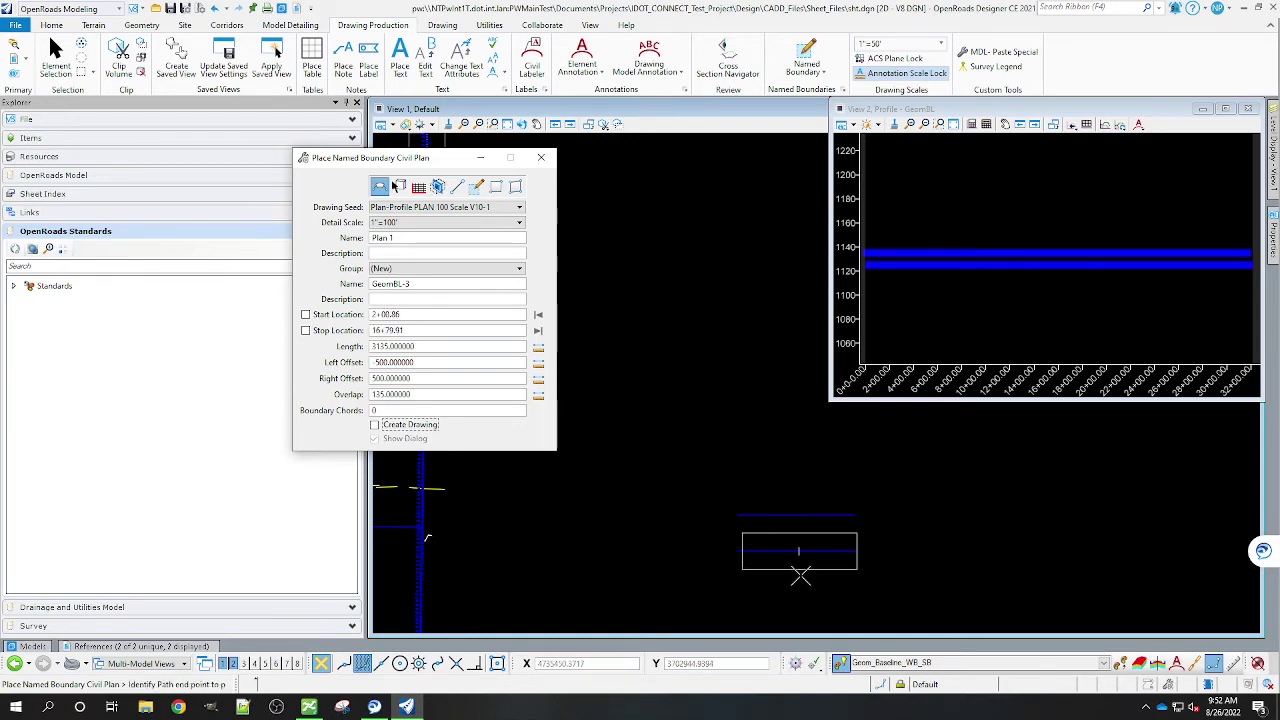
left_click(824, 567)
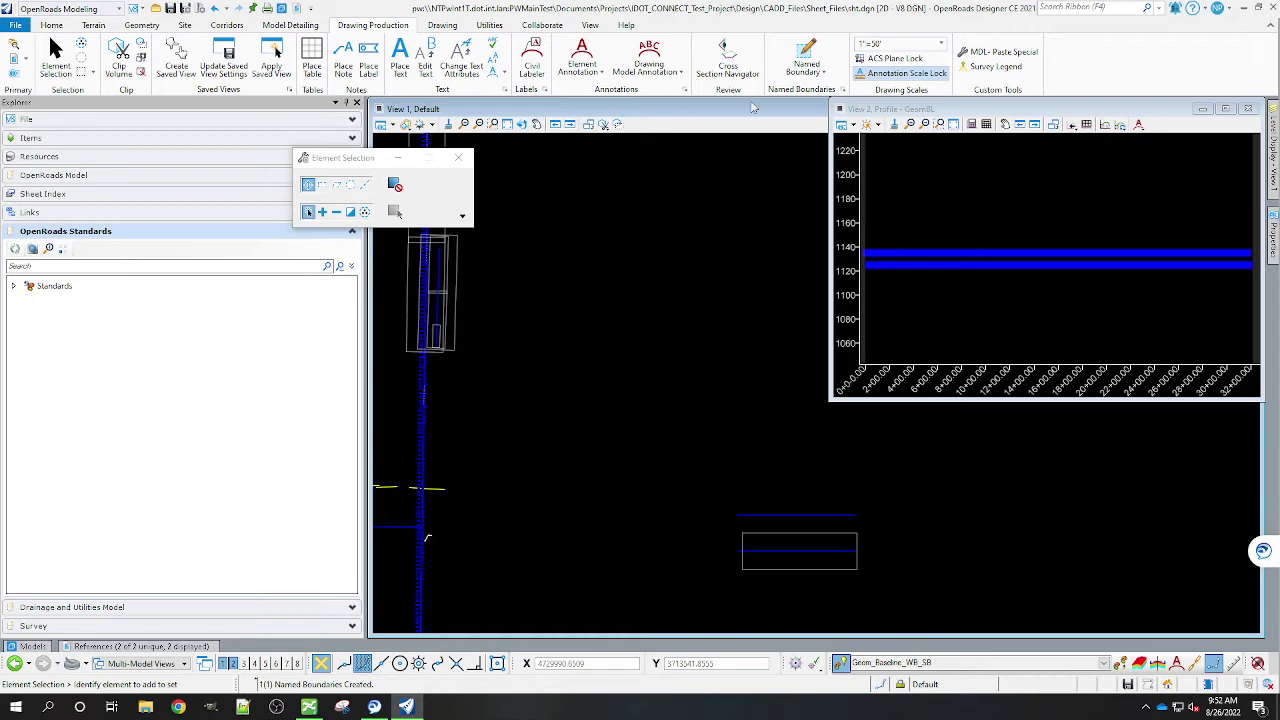
- Set up a Civil Profile boundary: seed PROFILE 100 Scale V10-1, plan group GeomBL-3, Create Drawing on
left_click(810, 70)
left_click(850, 108)
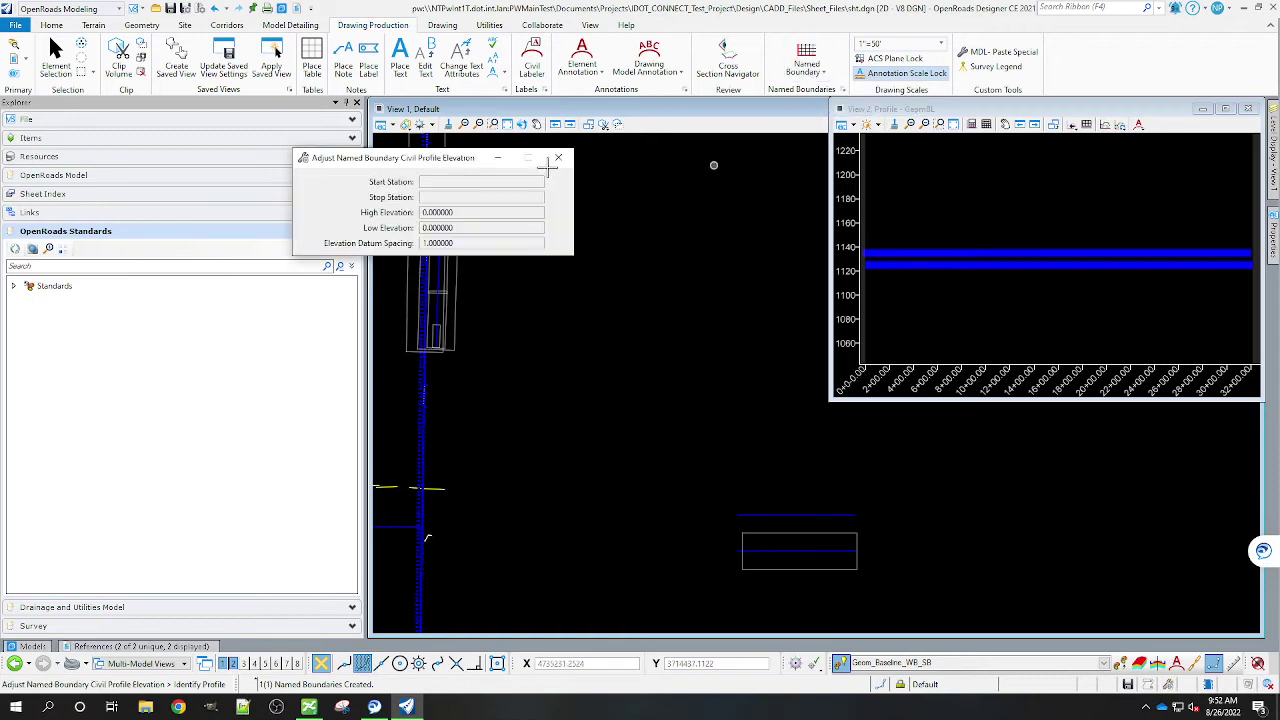
left_click(805, 76)
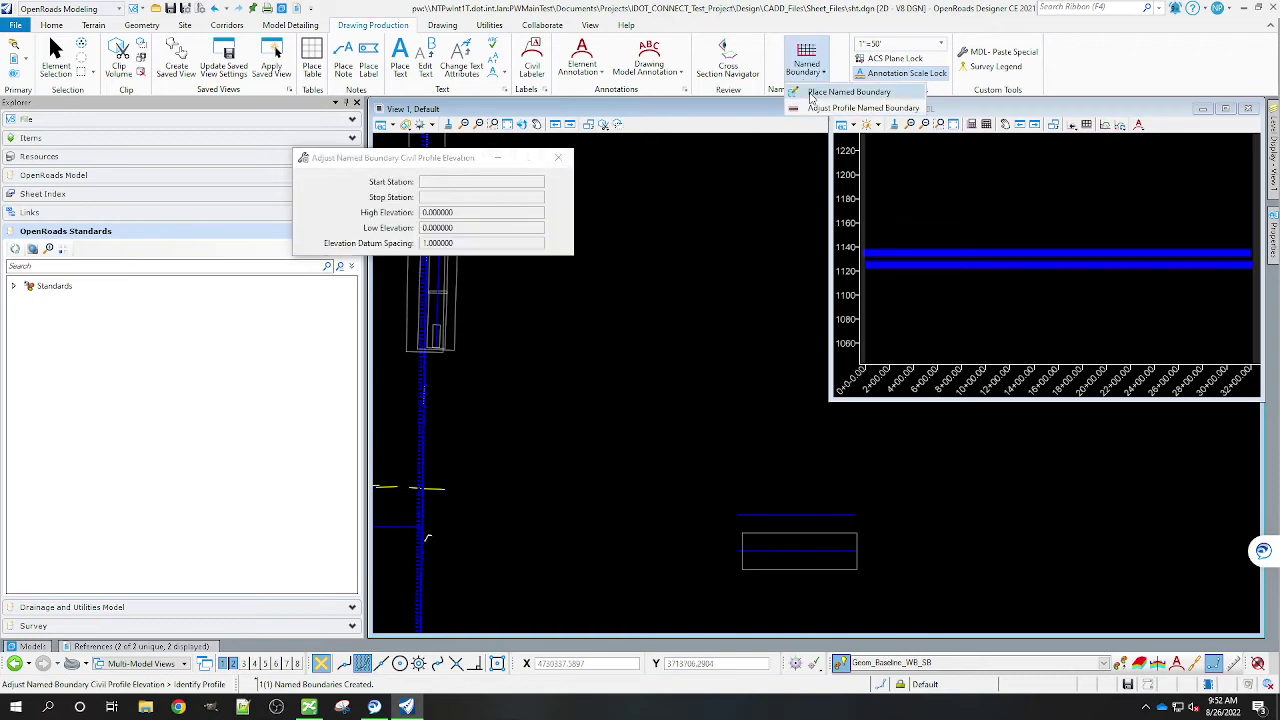
left_click(848, 92)
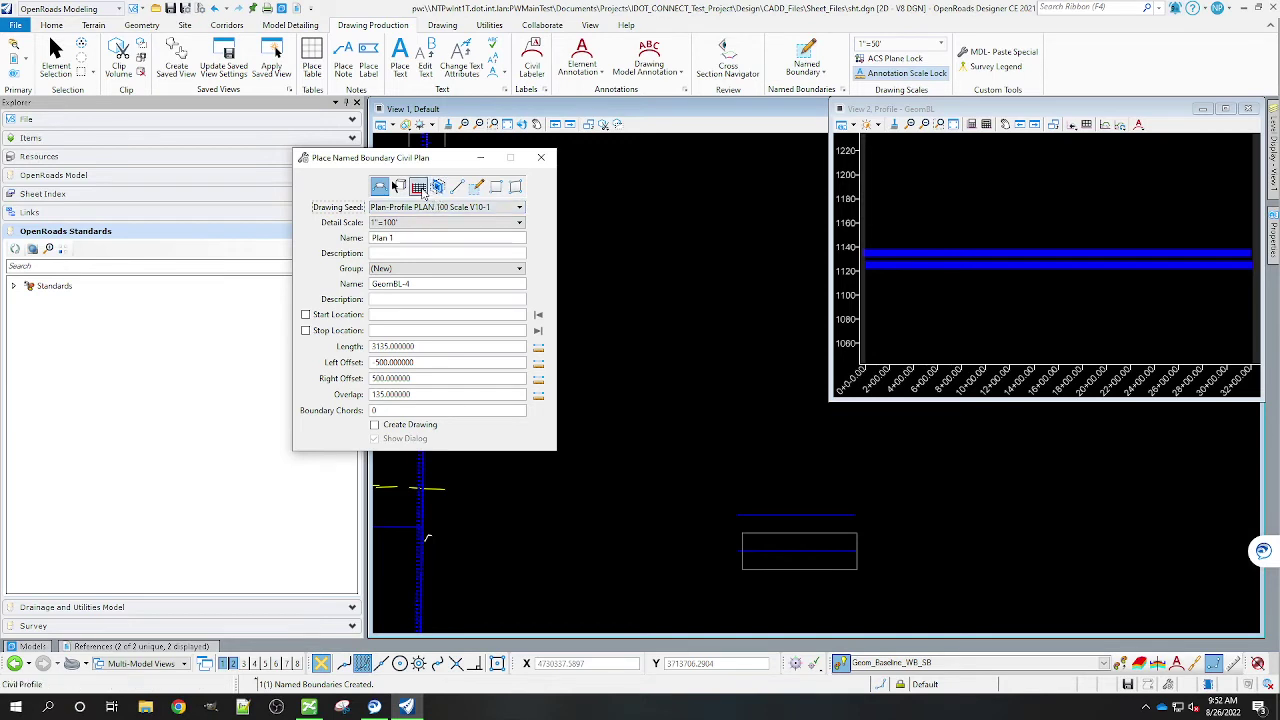
left_click(418, 187)
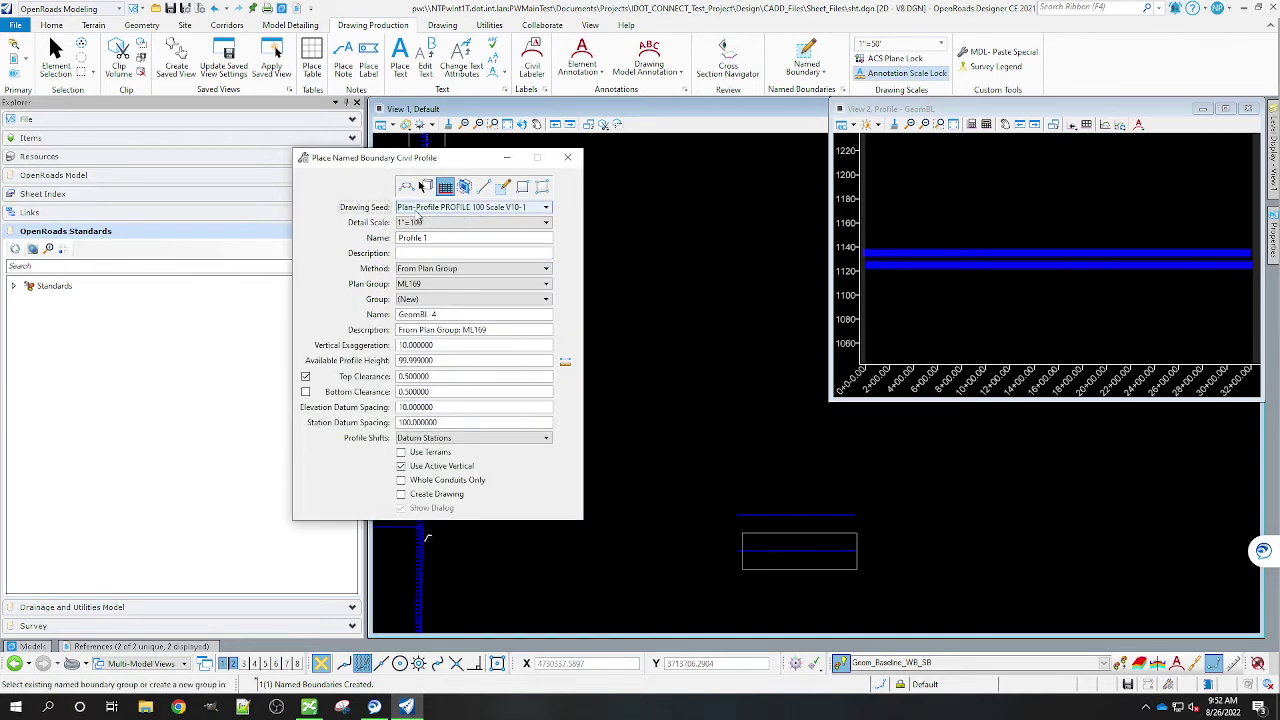
left_click(461, 209)
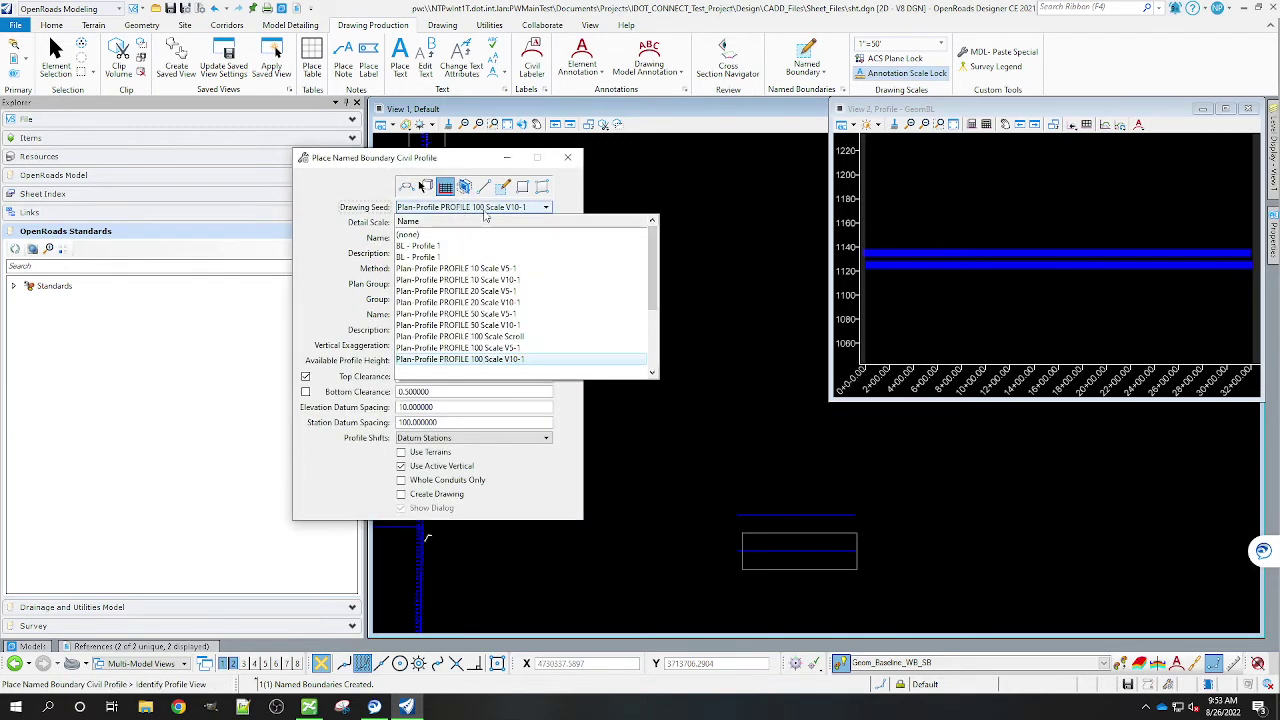
left_click(496, 360)
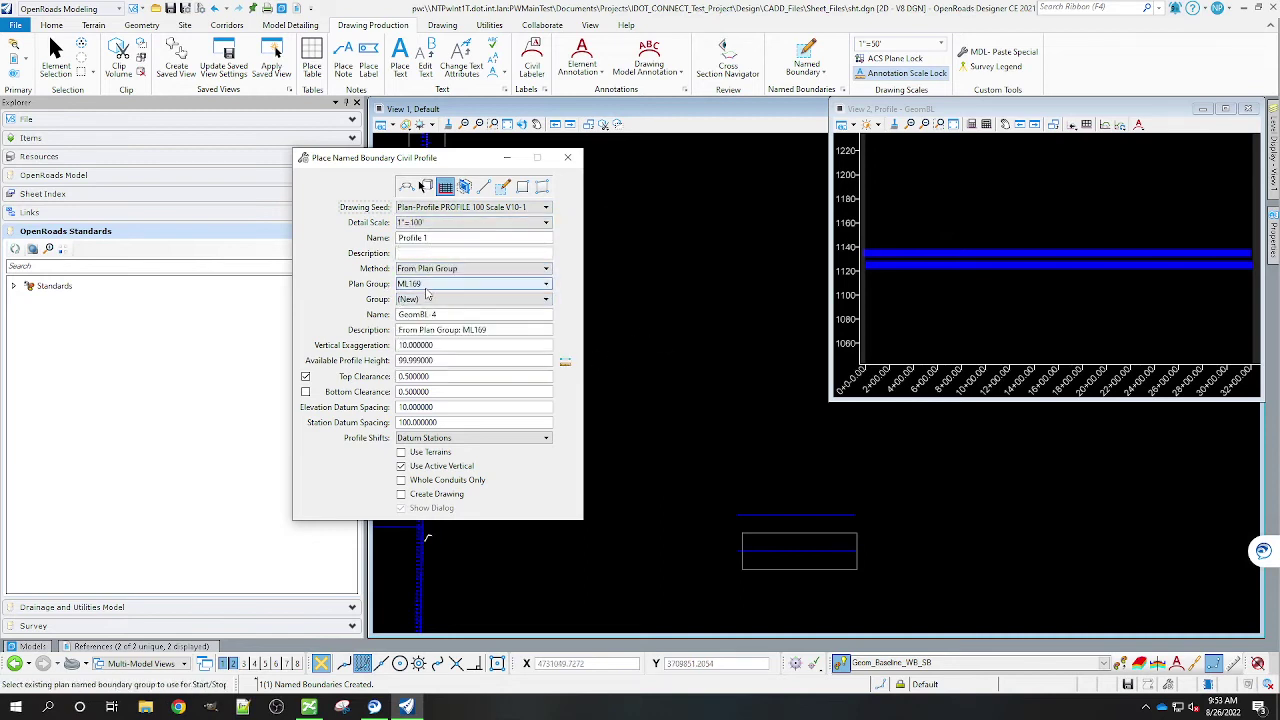
left_click(428, 285)
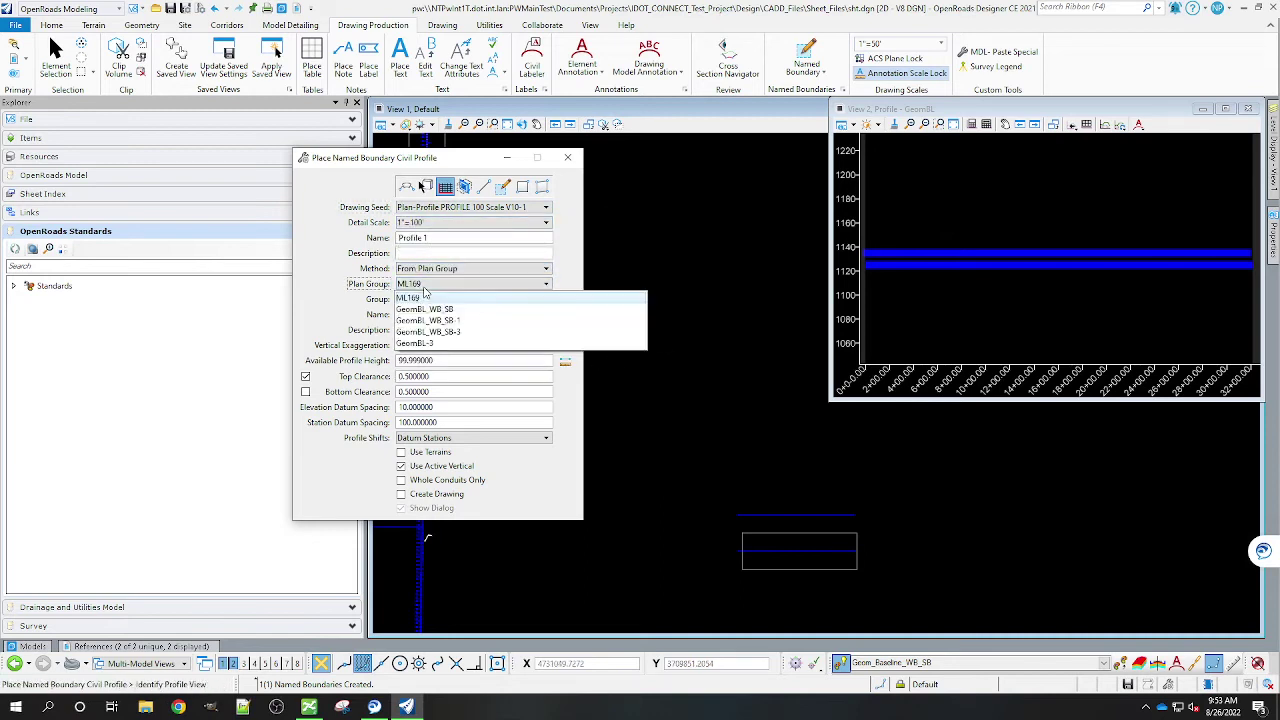
left_click(421, 344)
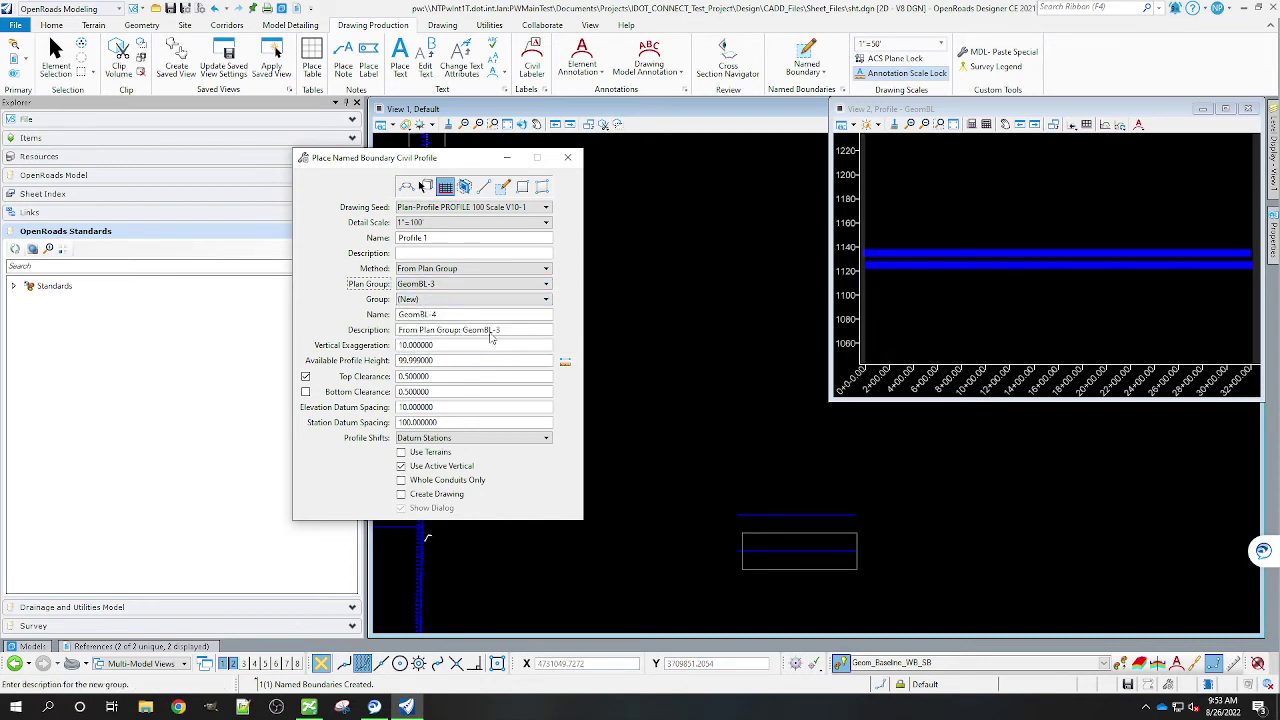
left_click(422, 495)
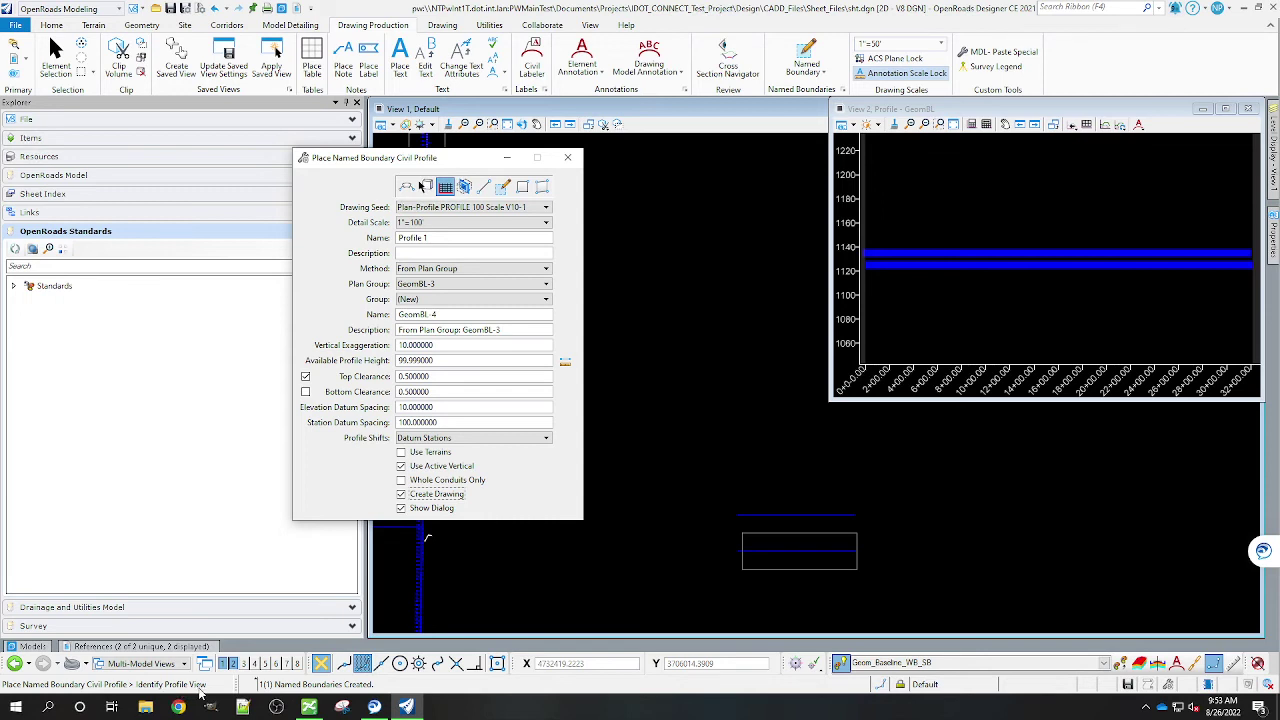
- Place the profile boundary in the profile view around both profile lines
left_click(1010, 293)
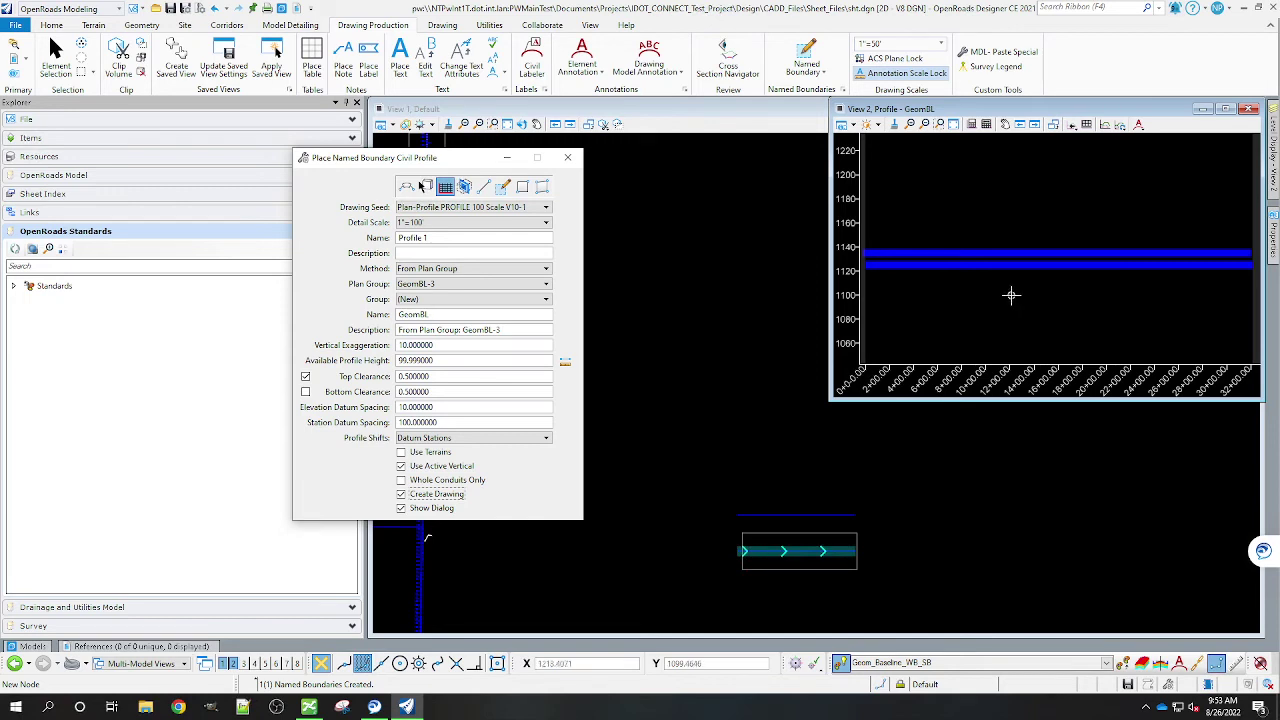
left_click(1010, 295)
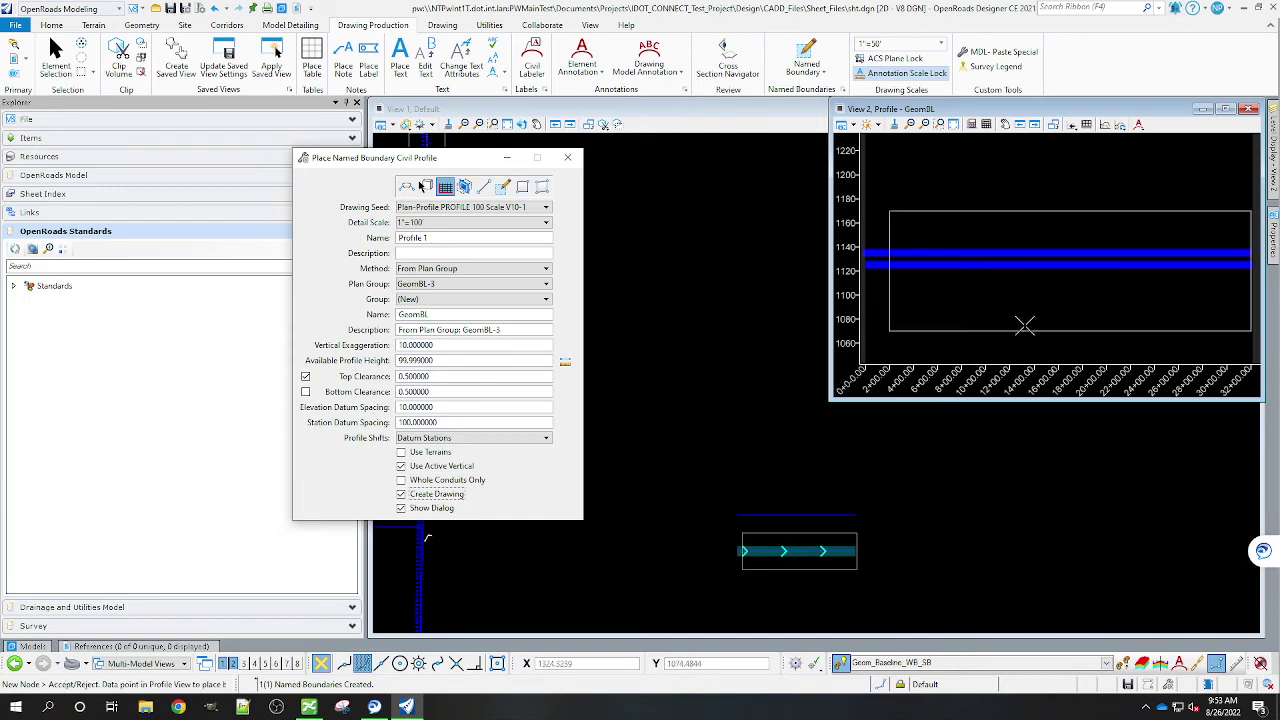
left_click(1024, 325)
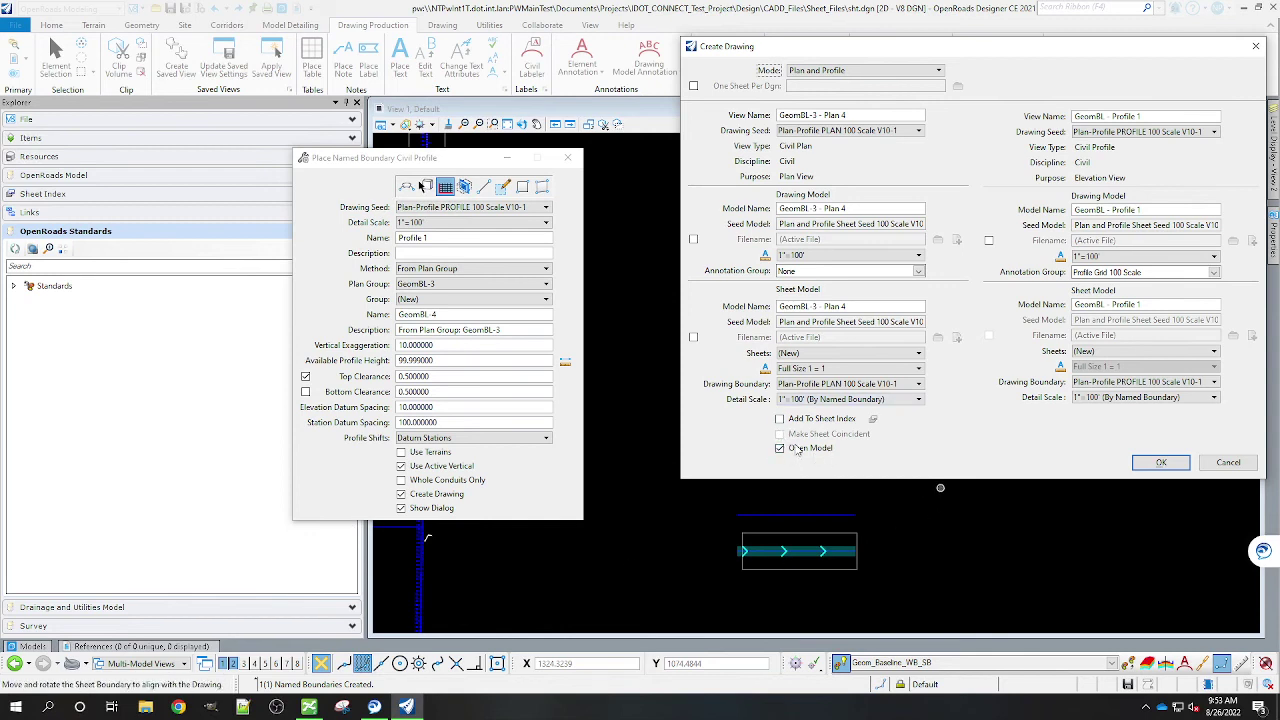
- Create the GeomBL-3 drawing and inspect its grid's 1125.00 and 1135.00 profile labels
left_click(1163, 464)
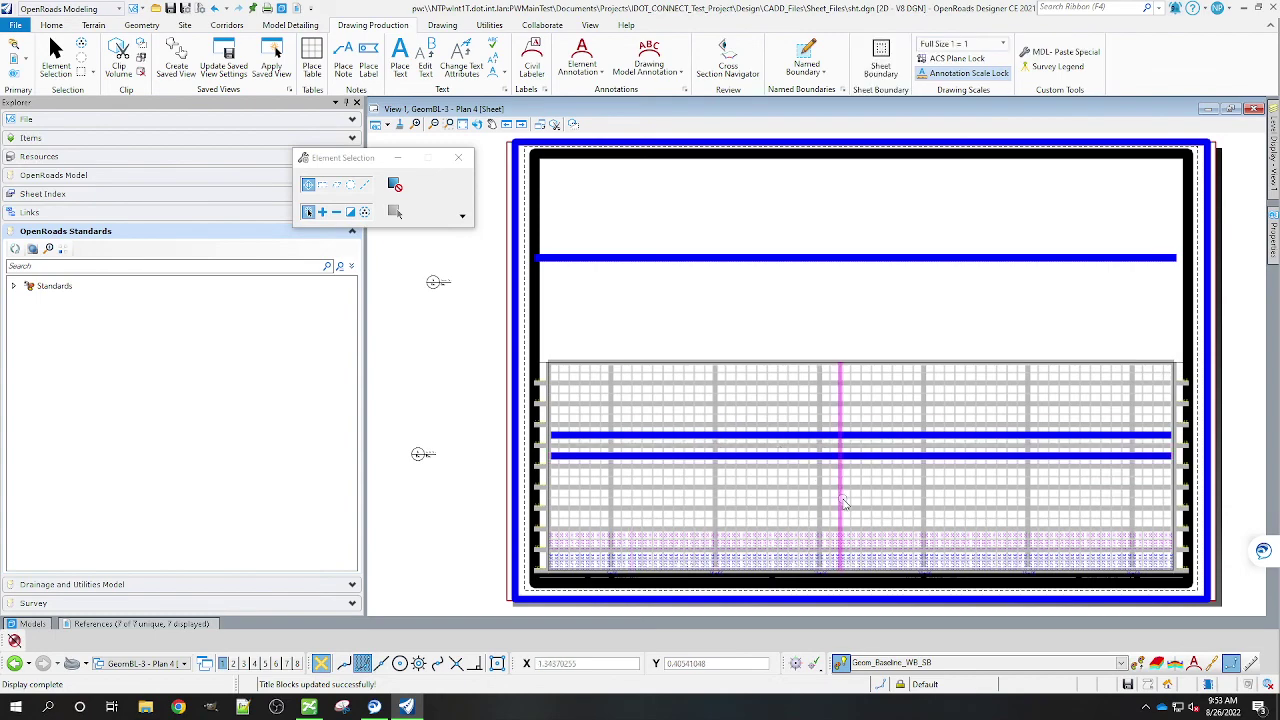
scroll(815, 474, "up", 3)
scroll(656, 428, "up", 3)
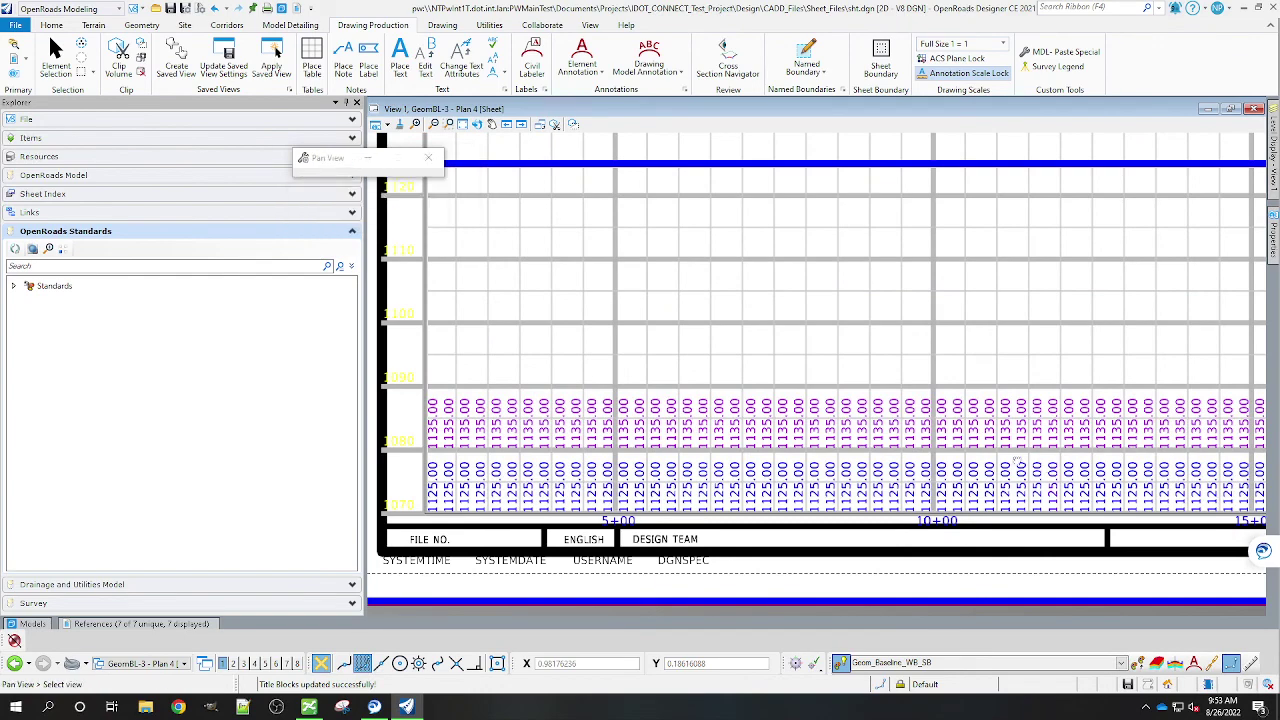
middle_click_drag(1048, 467, 890, 472)
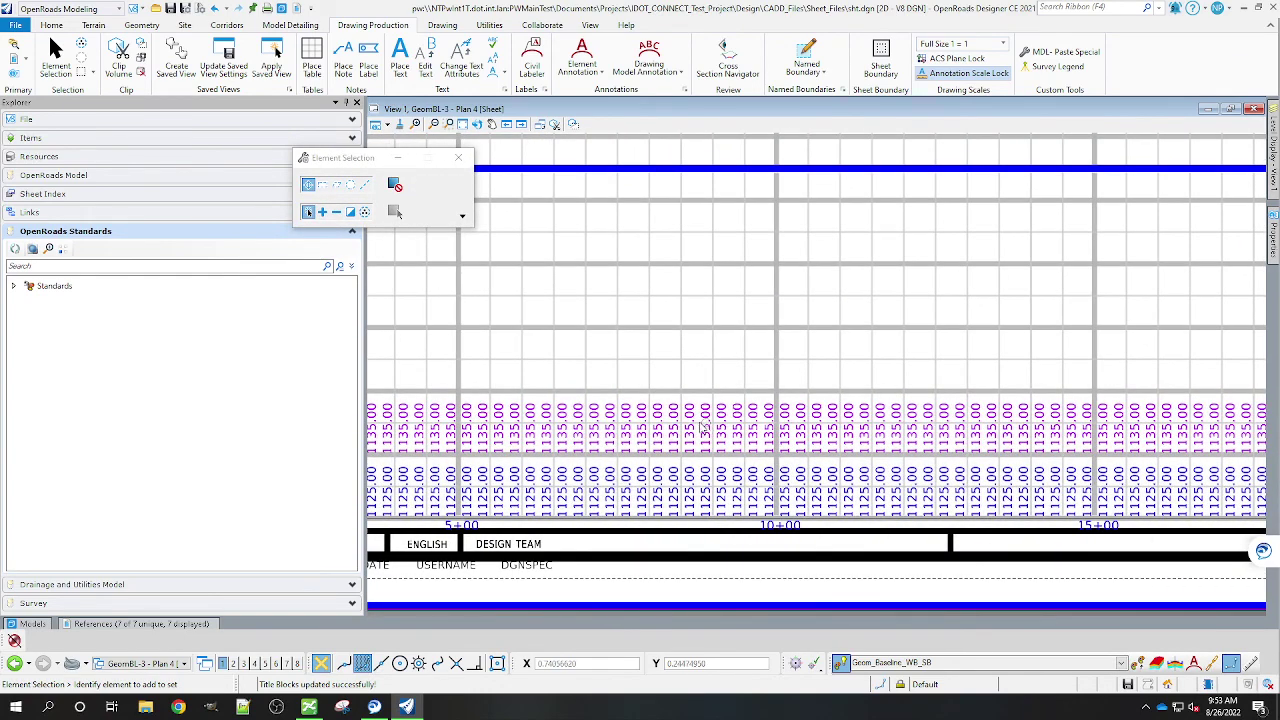
scroll(908, 411, "down", 2)
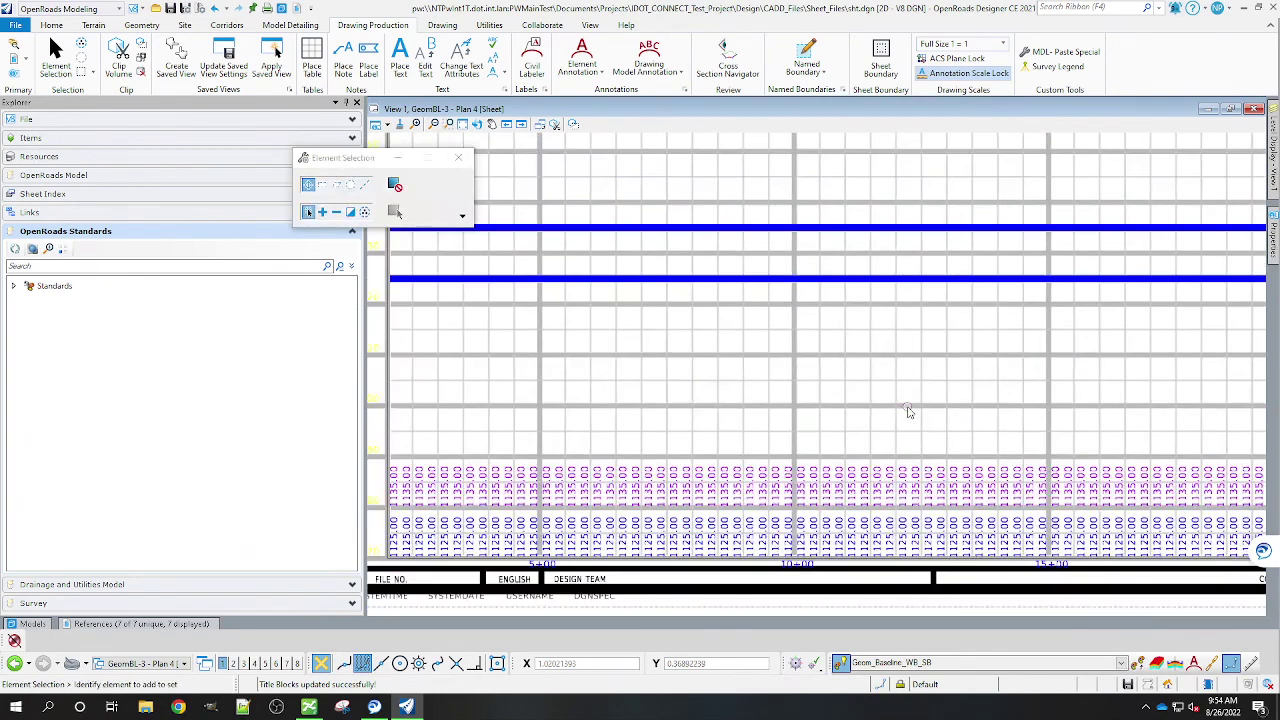